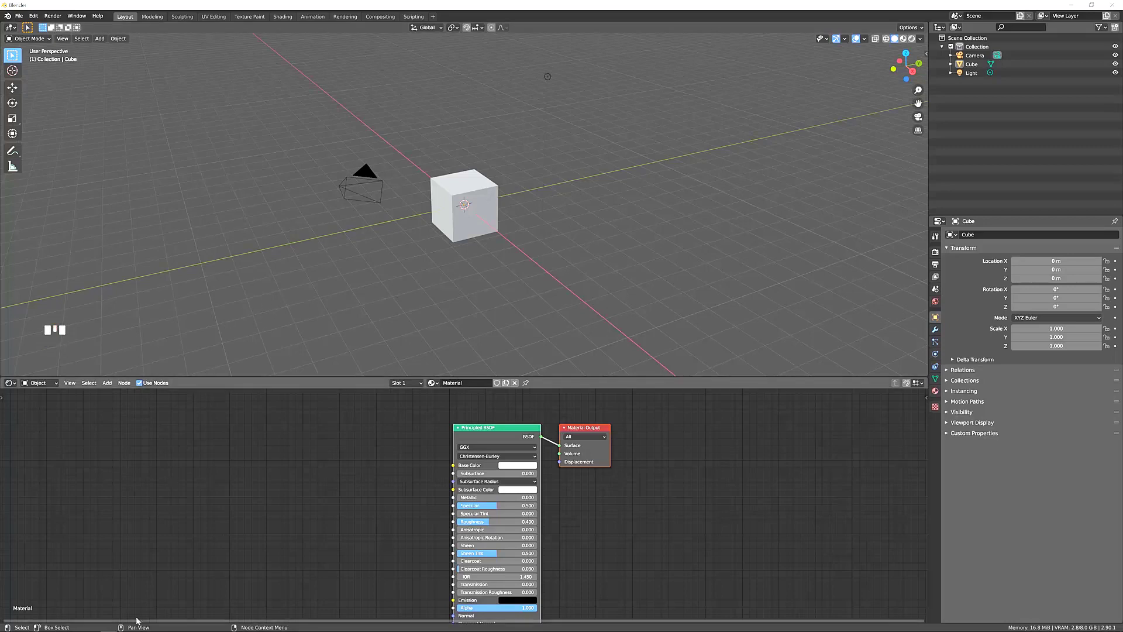
pyautogui.moveTo(94, 623)
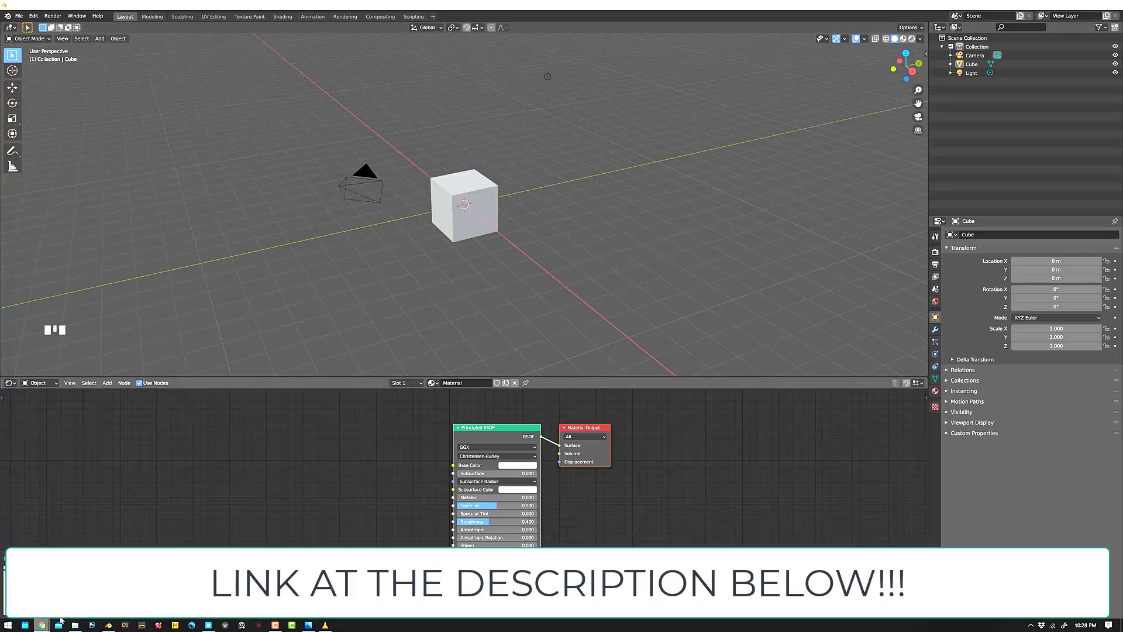
pyautogui.click(41, 625)
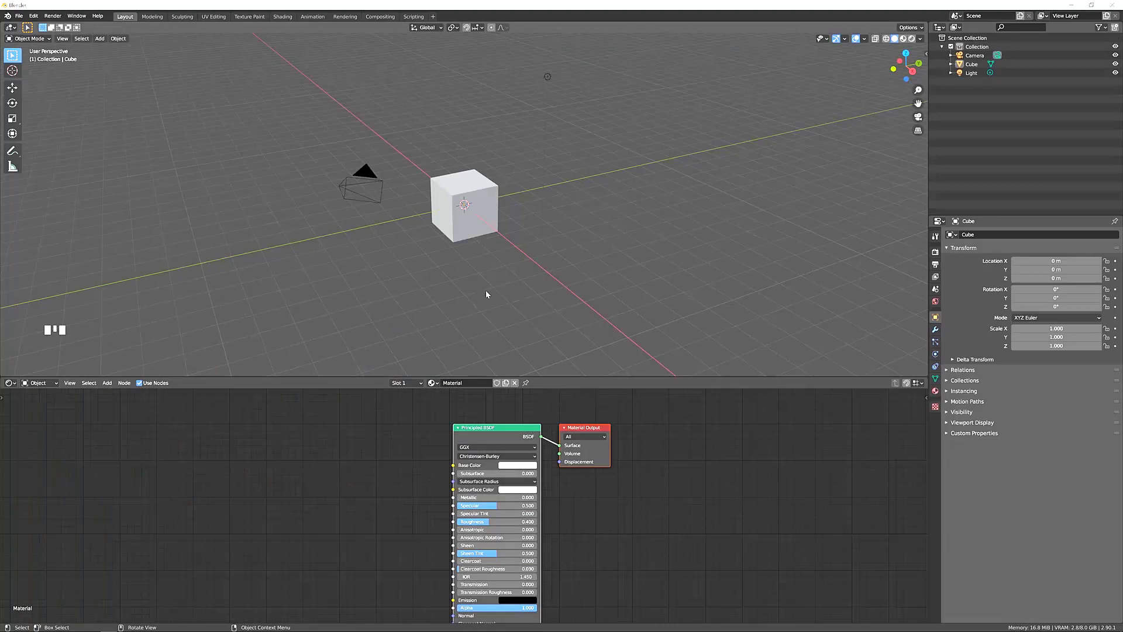
pyautogui.moveTo(487, 295); pyautogui.dragTo(441, 285, button='middle')
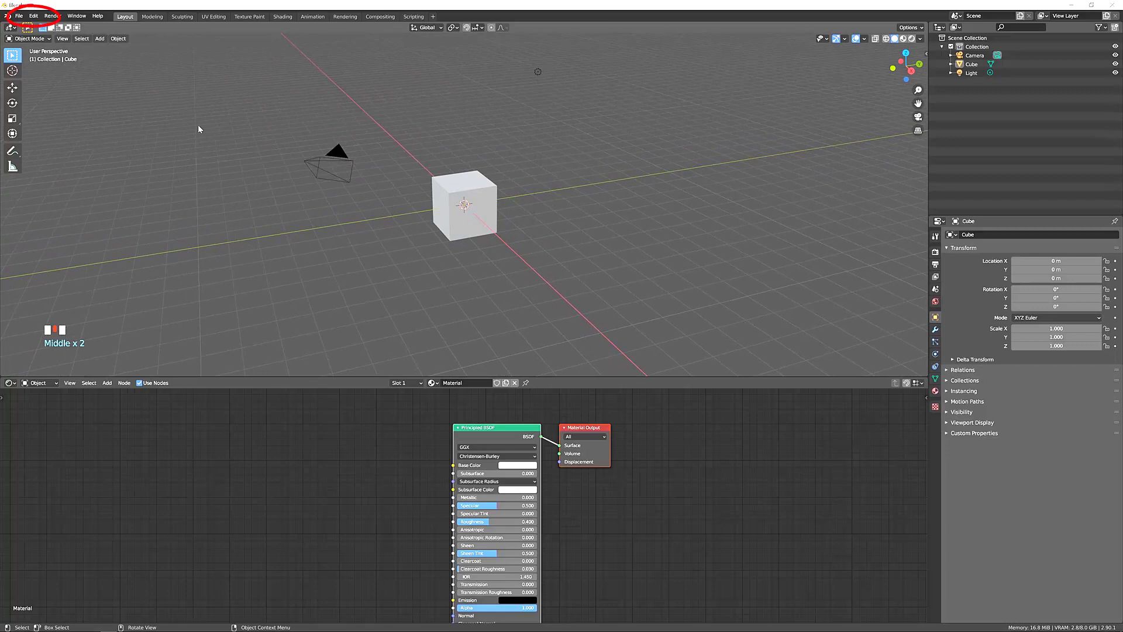
# Search the add-on preferences for "blendit" to check that the Blendit add-on is enabled, and close the preferences.
pyautogui.click(34, 16)
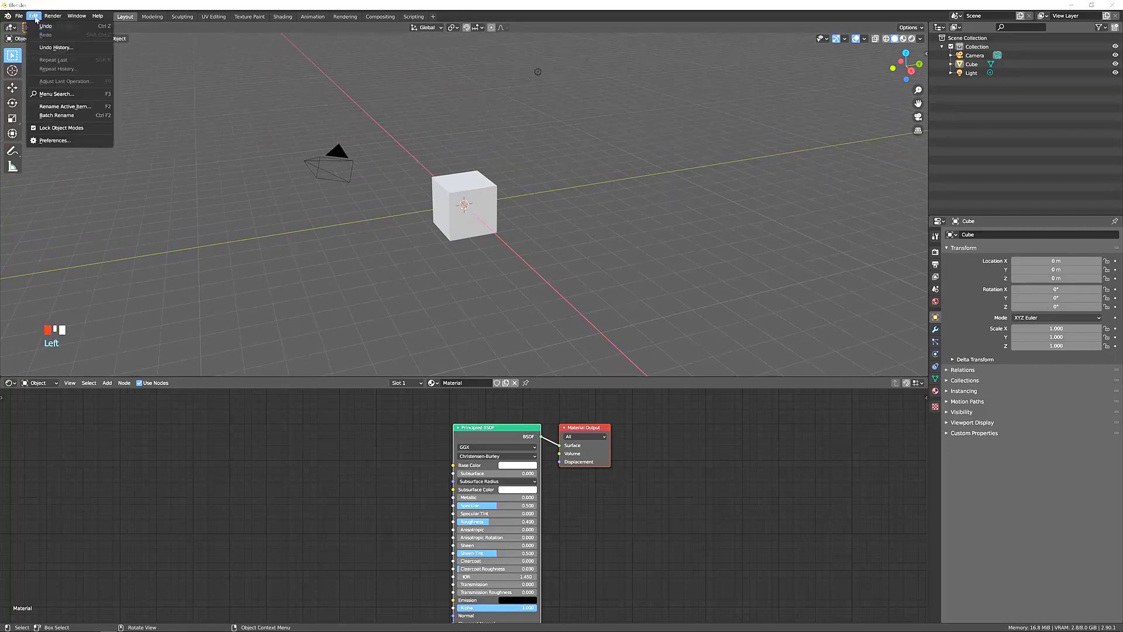
pyautogui.click(55, 141)
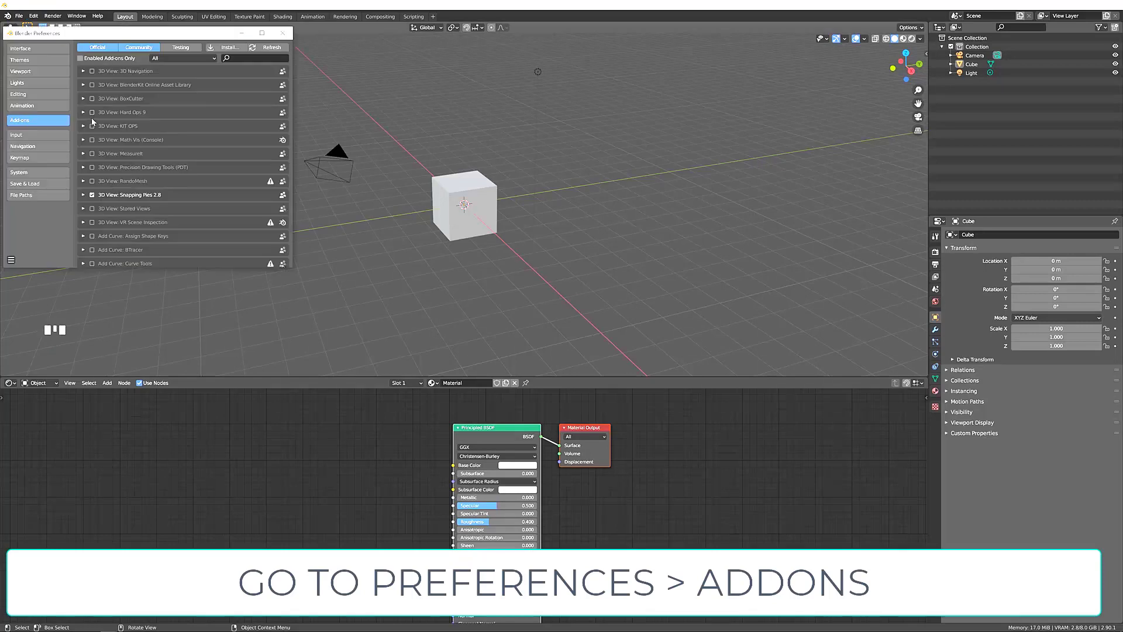
pyautogui.click(236, 59)
pyautogui.write('b')
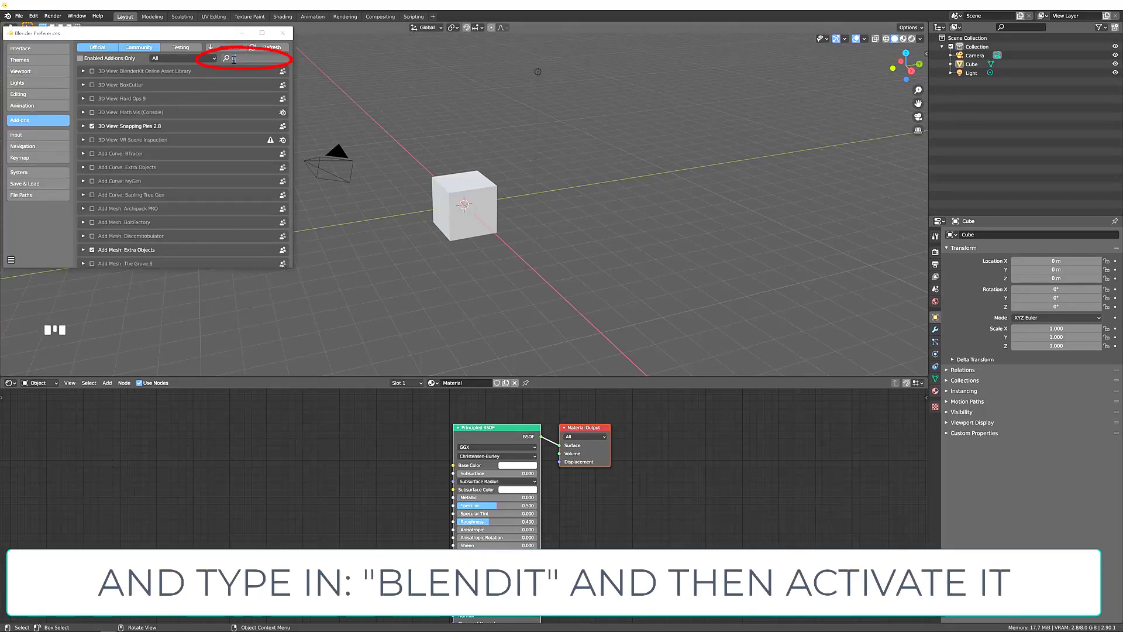
pyautogui.write('lend')
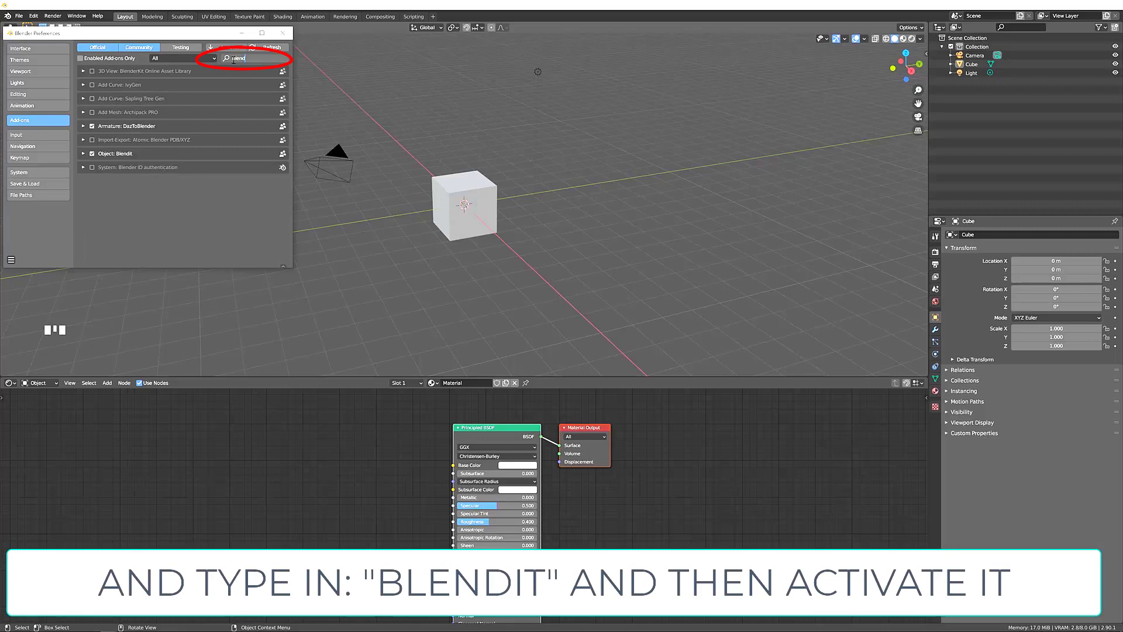
pyautogui.write('it')
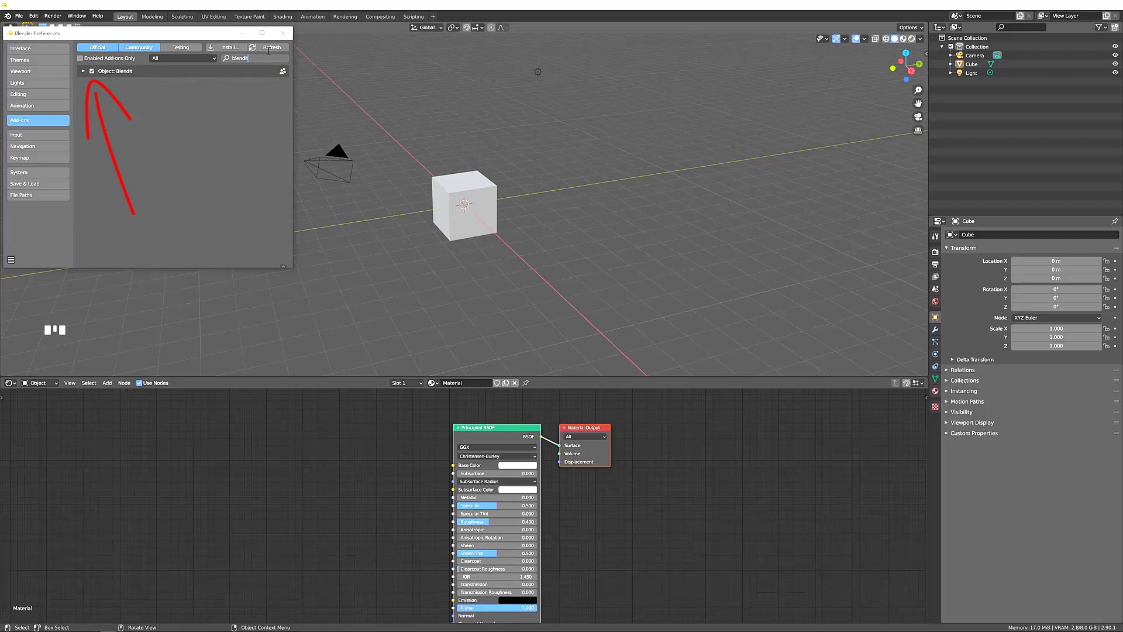
pyautogui.click(283, 32)
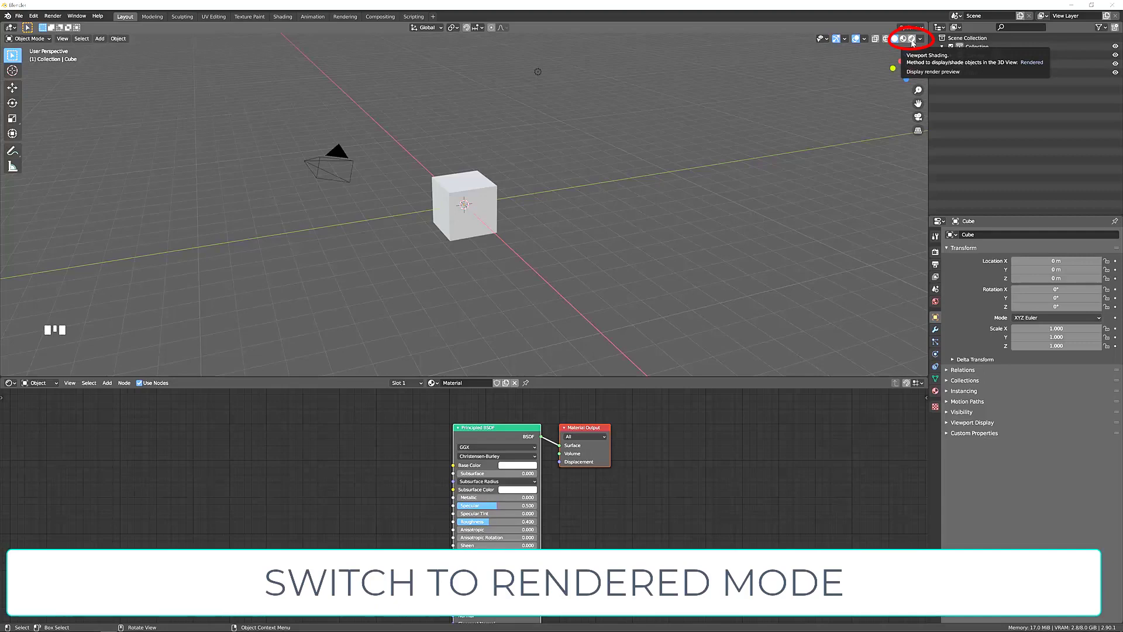
# Switch the 3D viewport's shading to Rendered mode.
pyautogui.click(912, 39)
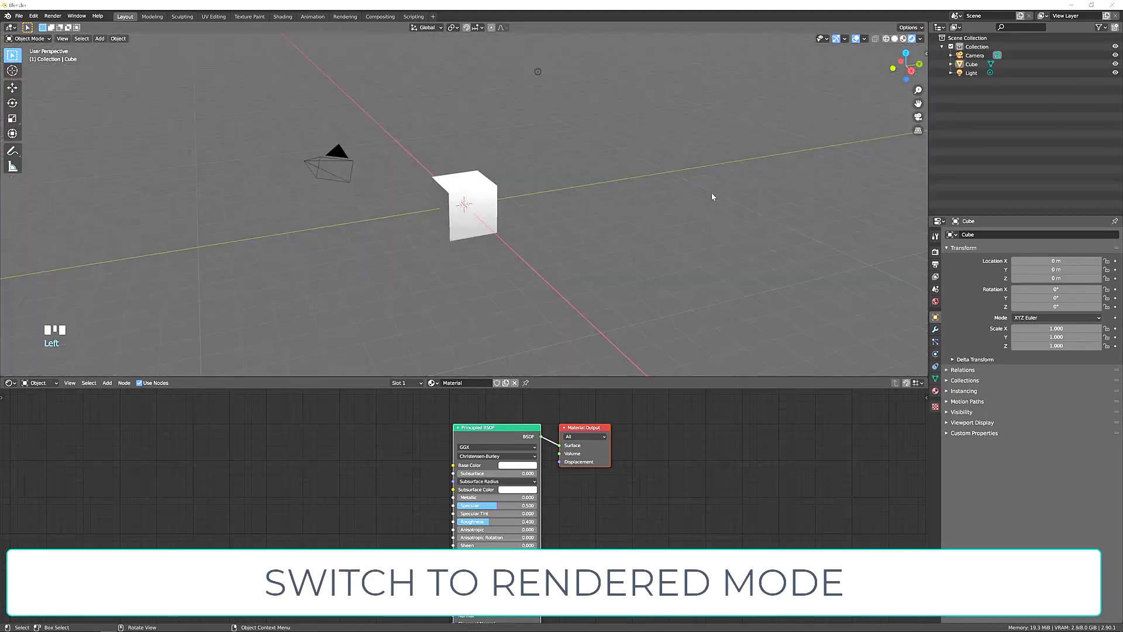
pyautogui.moveTo(567, 216); pyautogui.dragTo(483, 212, button='middle')
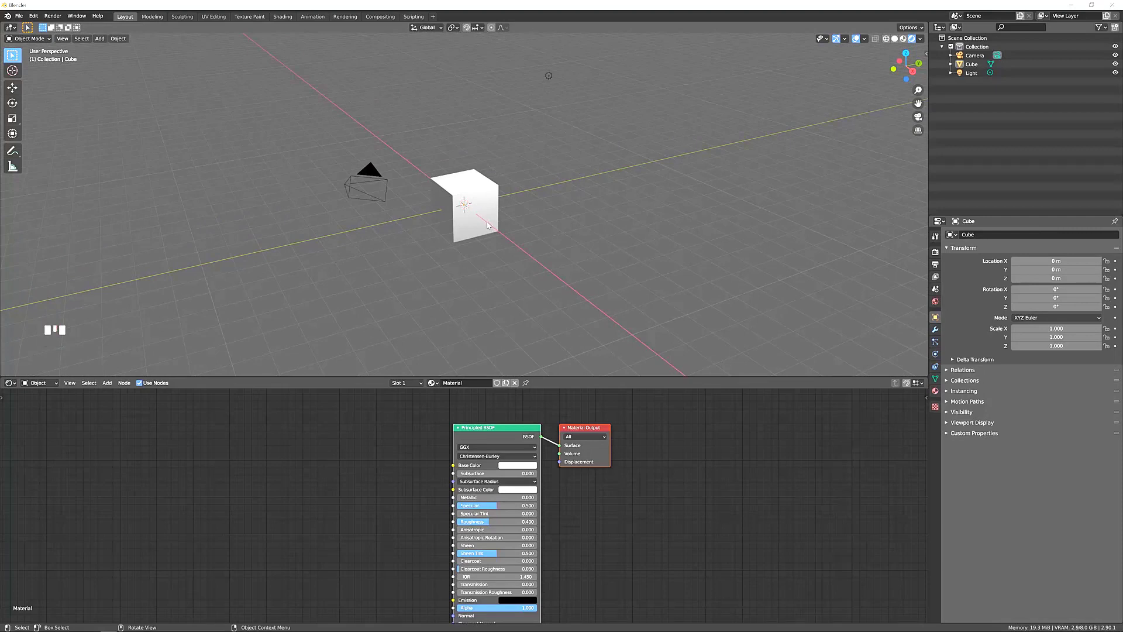
pyautogui.moveTo(479, 235); pyautogui.dragTo(477, 238, button='middle')
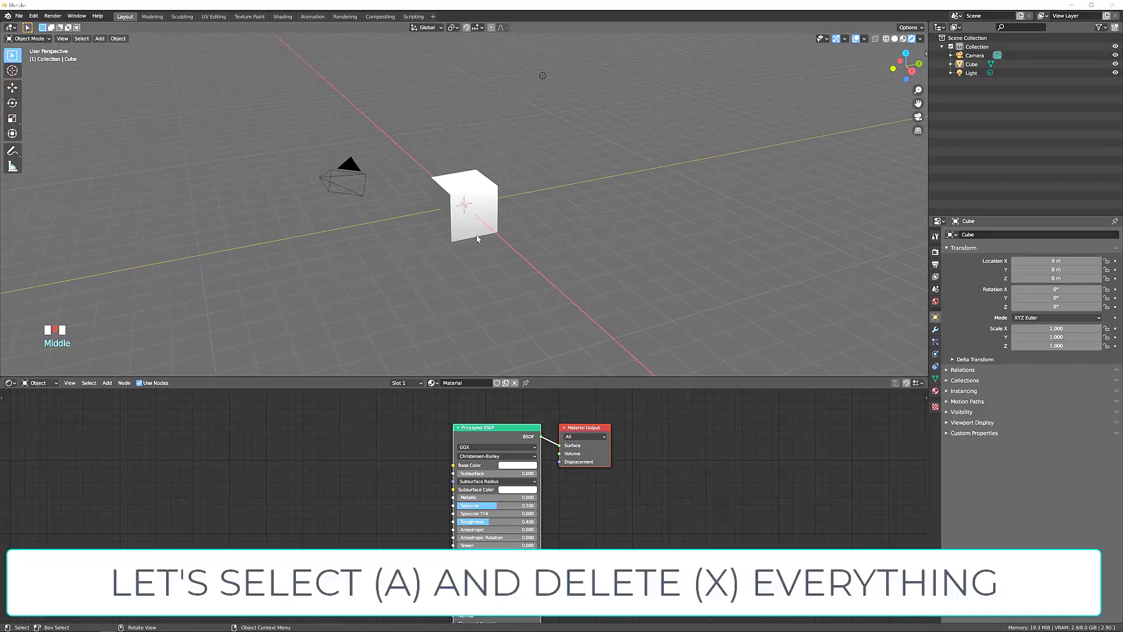
# Select everything in the scene and delete the default camera, cube and light.
pyautogui.press('a')
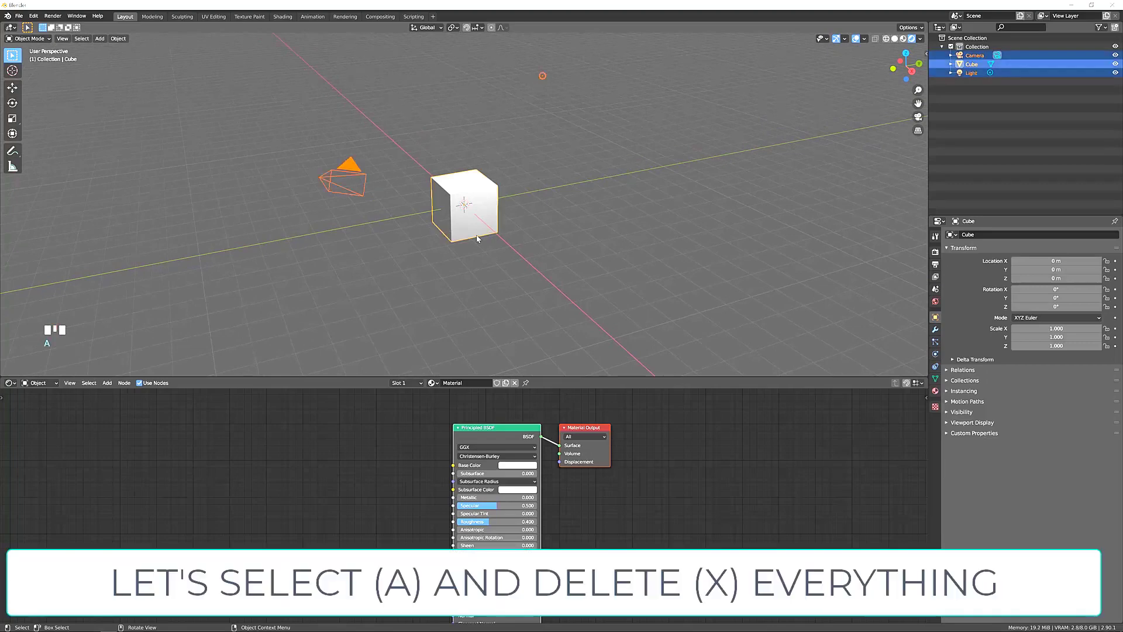
pyautogui.press('x')
pyautogui.click(468, 237)
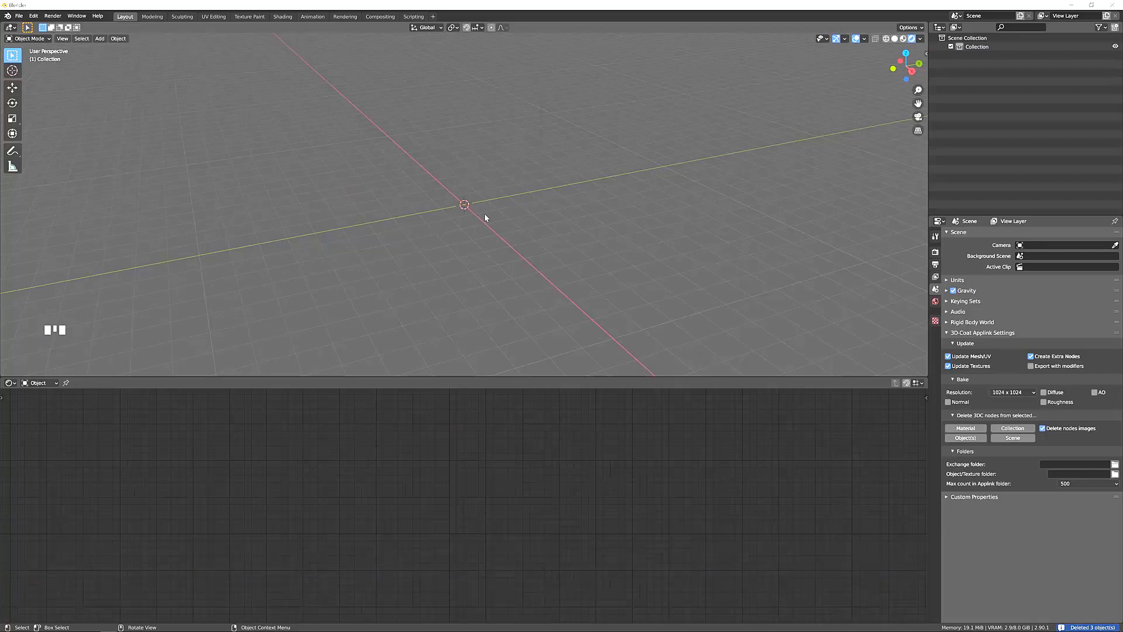
# Add a mesh plane at the world origin and scale it up by a factor of 10.
pyautogui.hotkey('shift', 'a')
pyautogui.moveTo(485, 216)
pyautogui.click(524, 215)
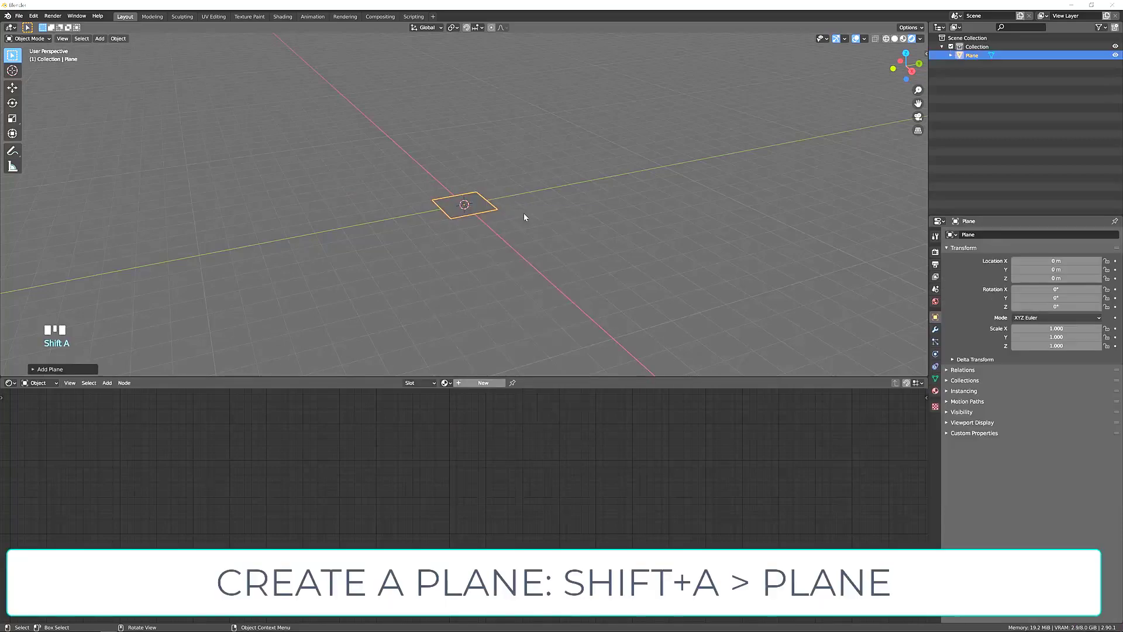
pyautogui.press('s')
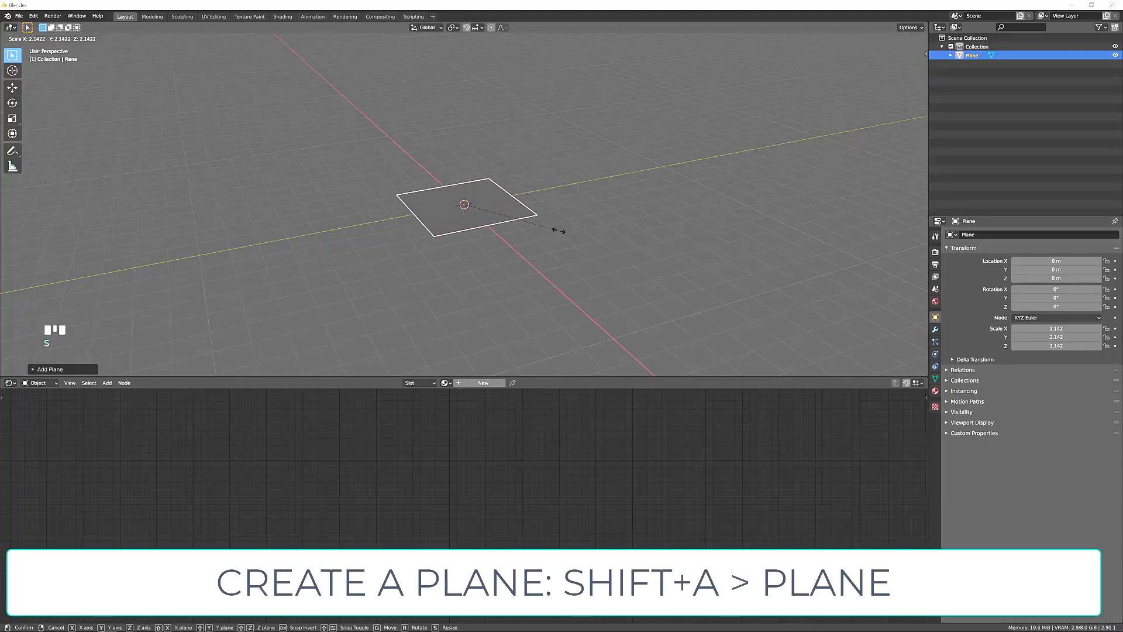
pyautogui.write('10')
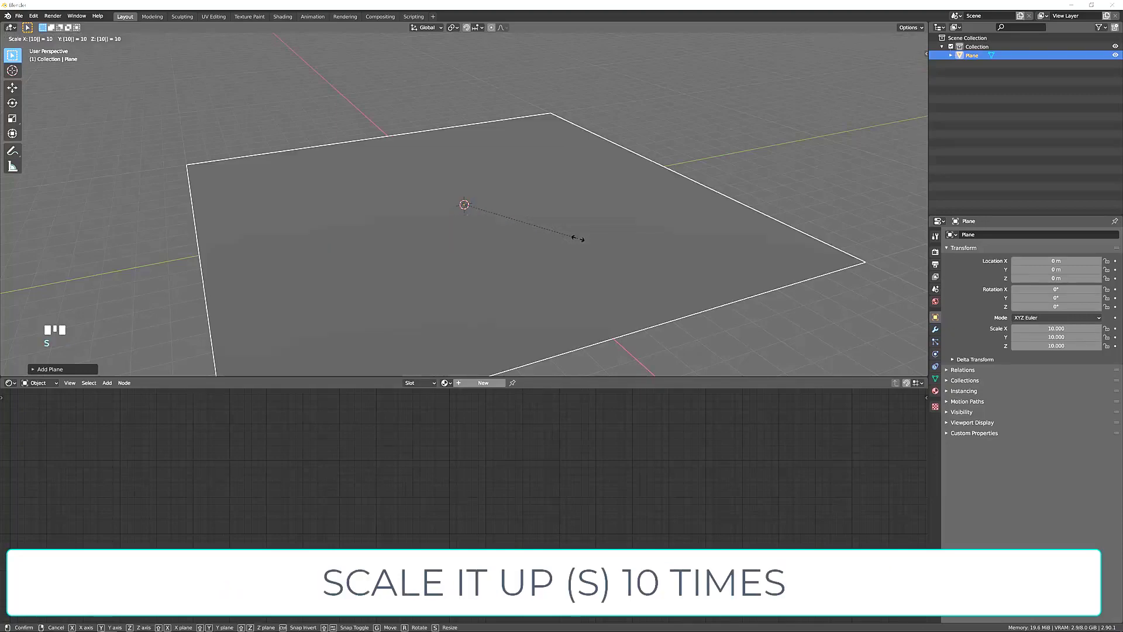
pyautogui.click(577, 239)
pyautogui.scroll(-1, 553, 243)
pyautogui.moveTo(552, 243); pyautogui.dragTo(524, 203, button='middle')
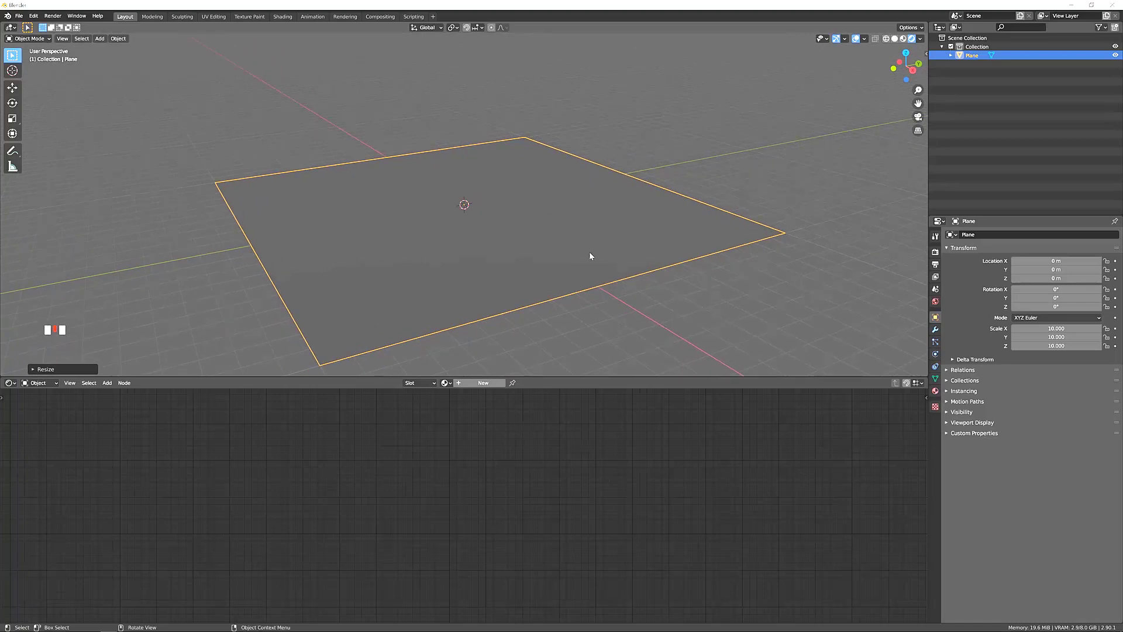
# Add a Sun light and raise it about 7.1 m along the Z axis above the plane.
pyautogui.hotkey('shift', 'a')
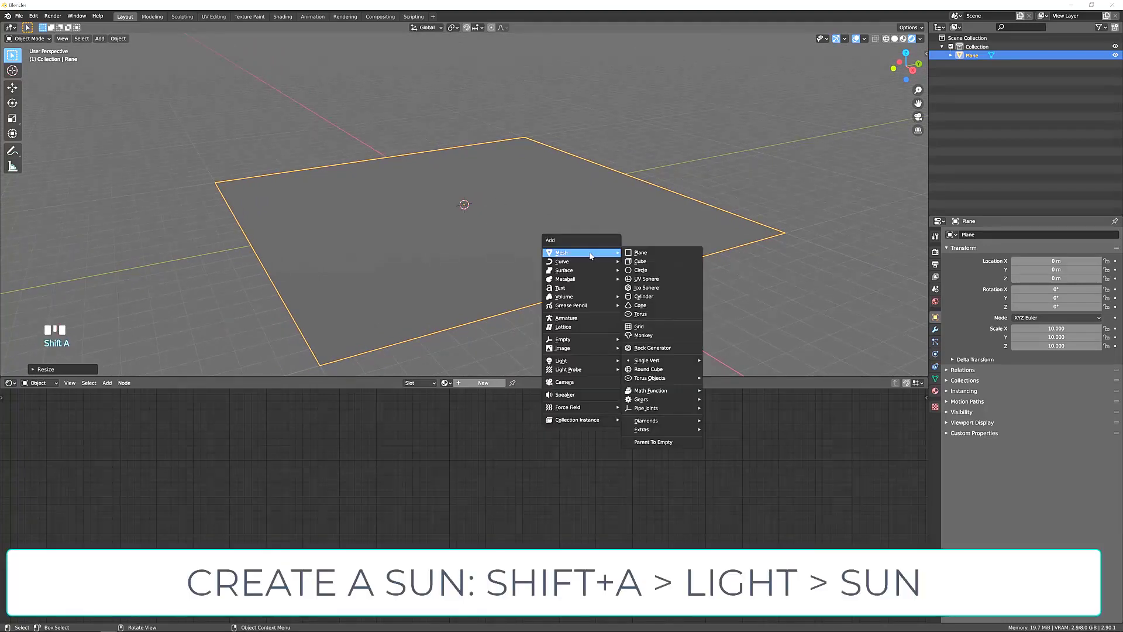
pyautogui.moveTo(570, 361)
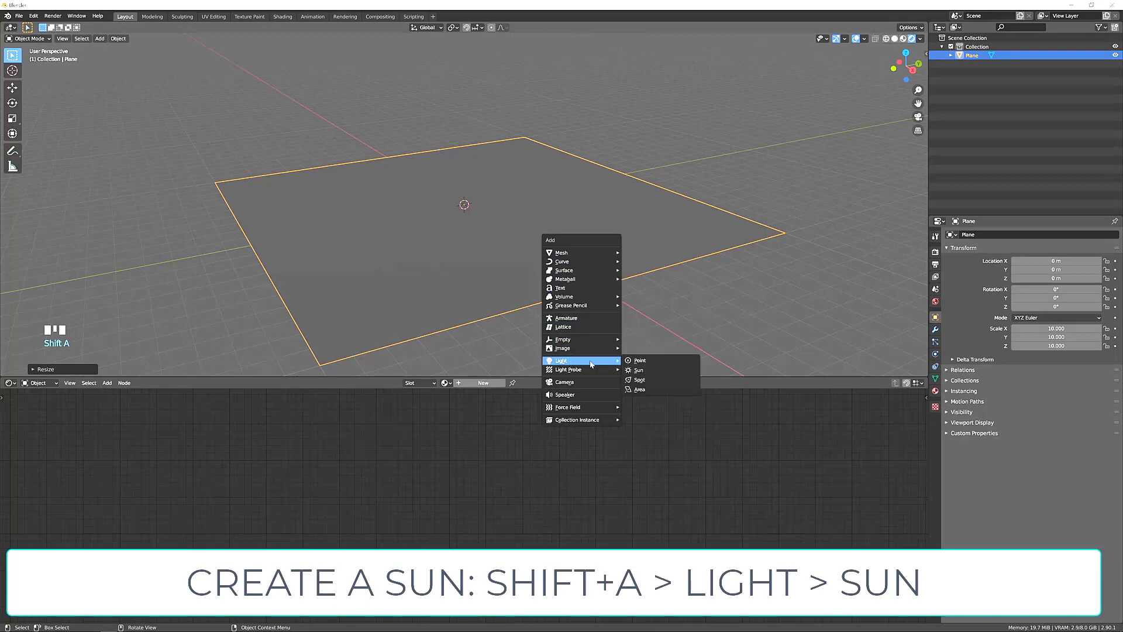
pyautogui.click(635, 370)
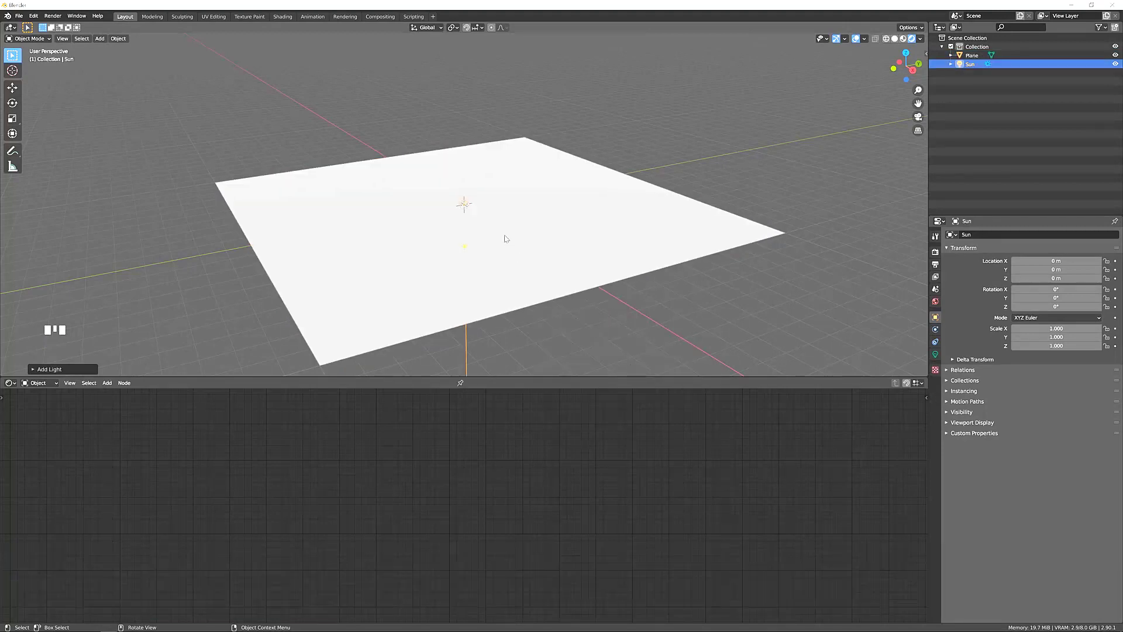
pyautogui.press('g')
pyautogui.press('z')
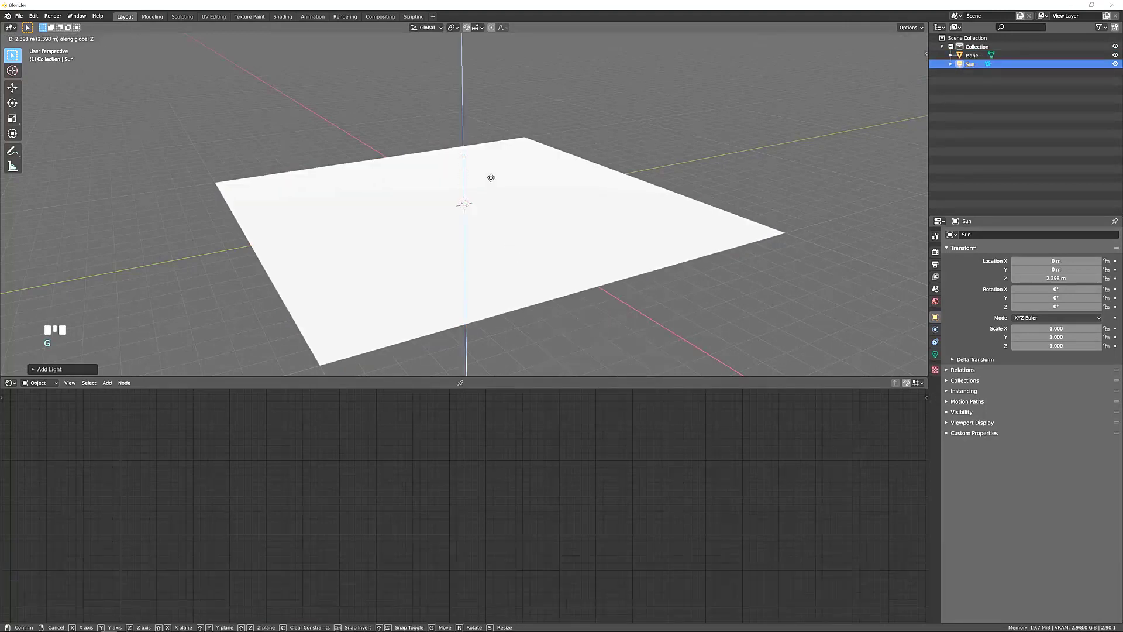
pyautogui.click(485, 85)
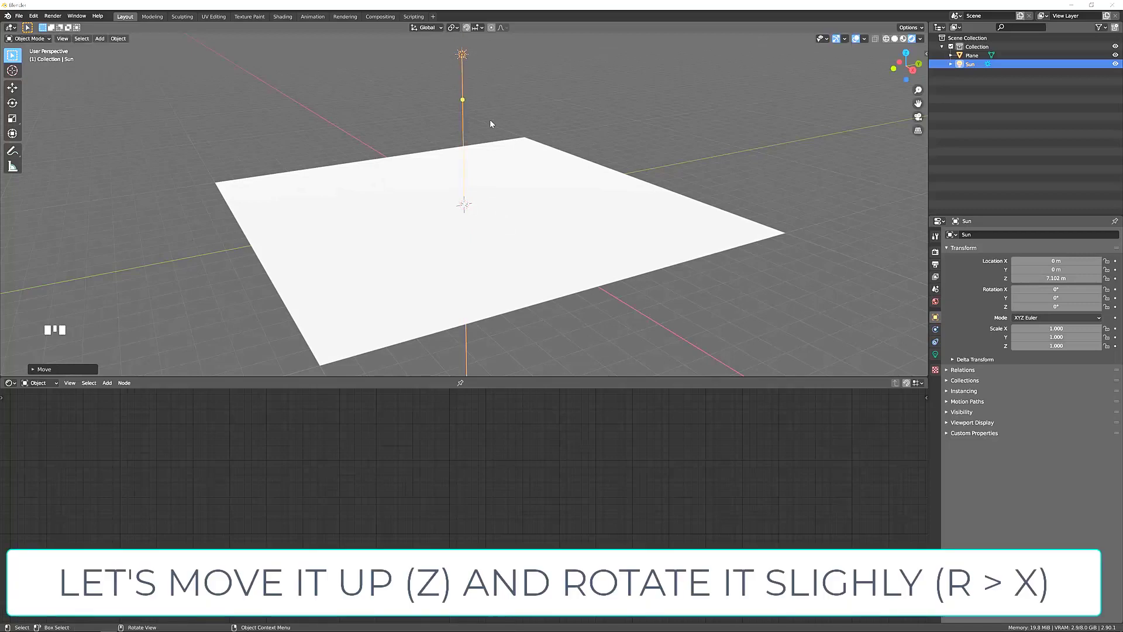
# Rotate the Sun light about 43° around the X axis.
pyautogui.press('r')
pyautogui.press('x')
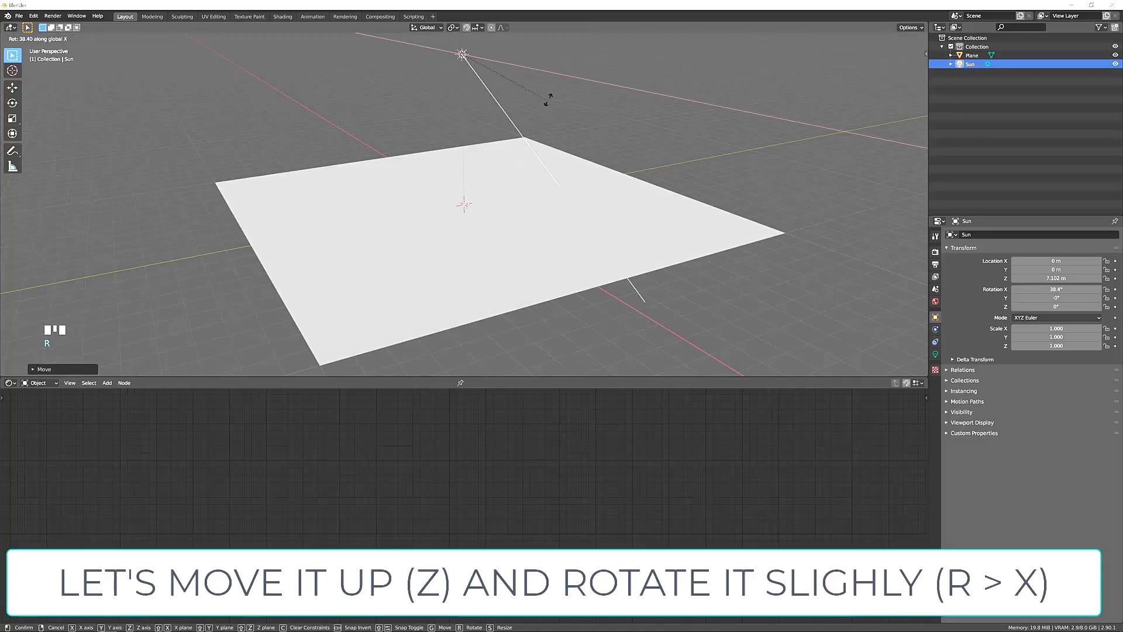
pyautogui.click(552, 94)
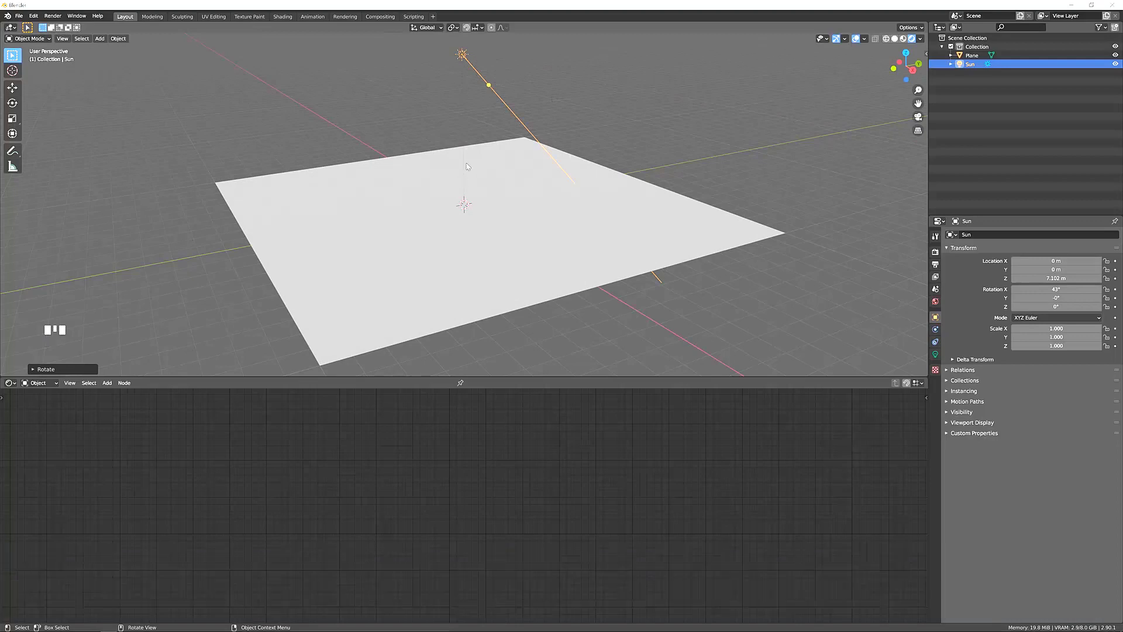
# Set the Sun light's strength to 4.
pyautogui.click(936, 355)
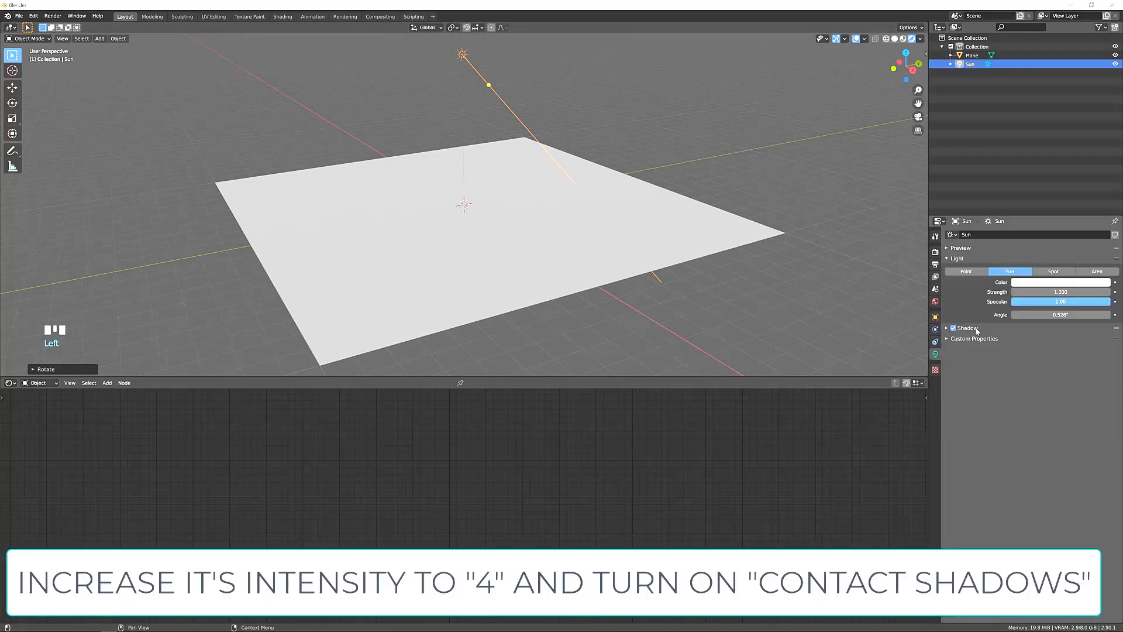
pyautogui.doubleClick(1060, 292)
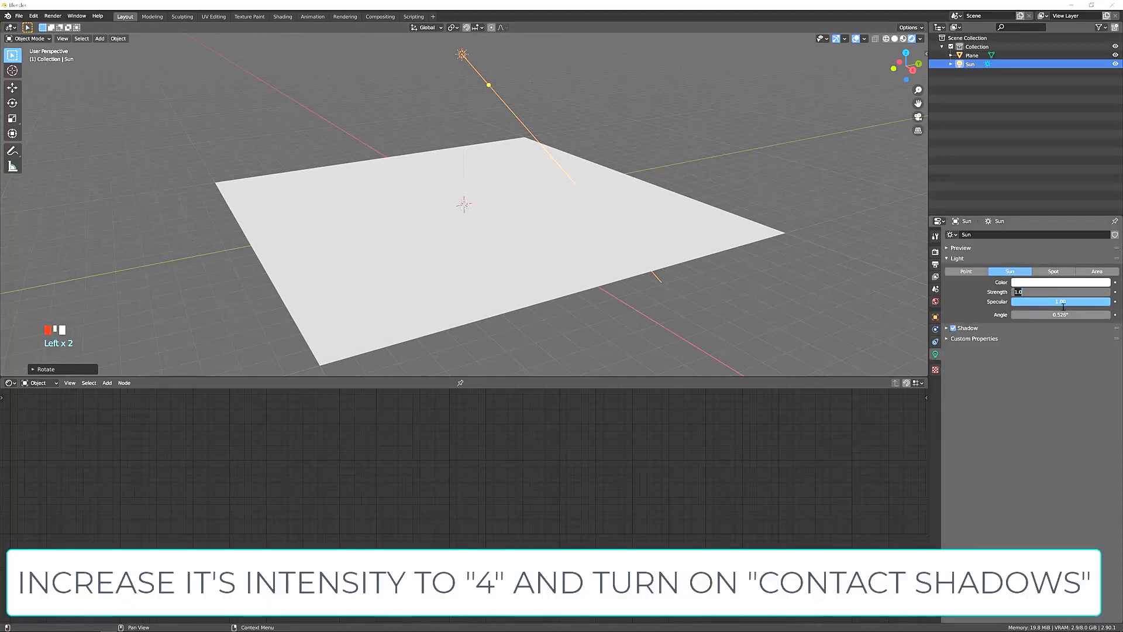
pyautogui.write('4')
pyautogui.press('Return')
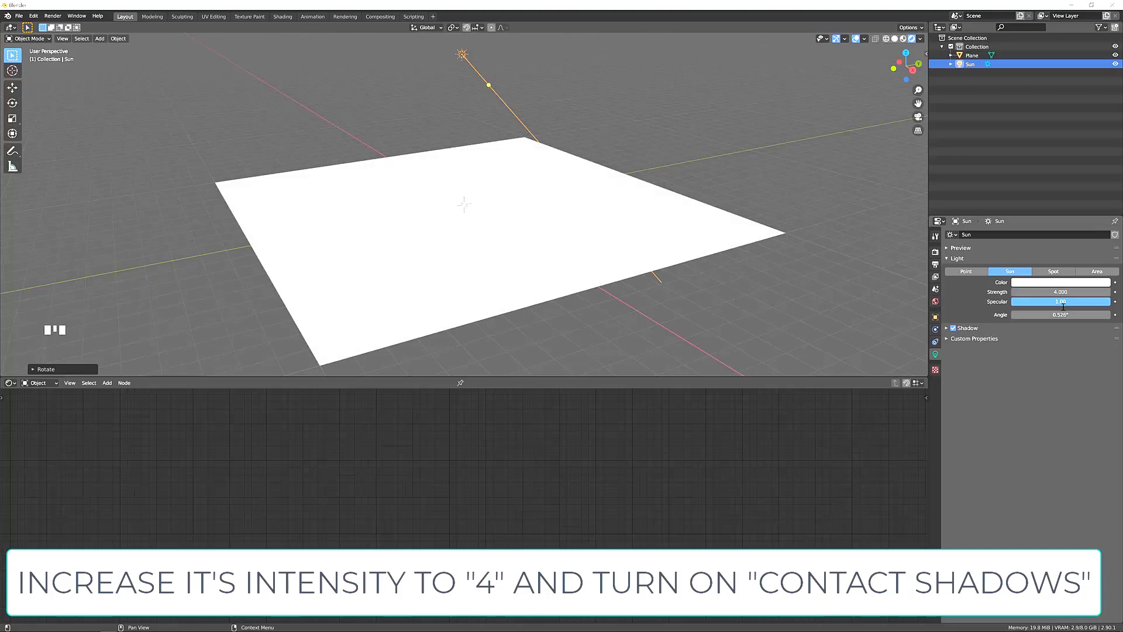
# Enable Contact Shadows for the Sun light and set their distance to 2.5 m.
pyautogui.click(949, 329)
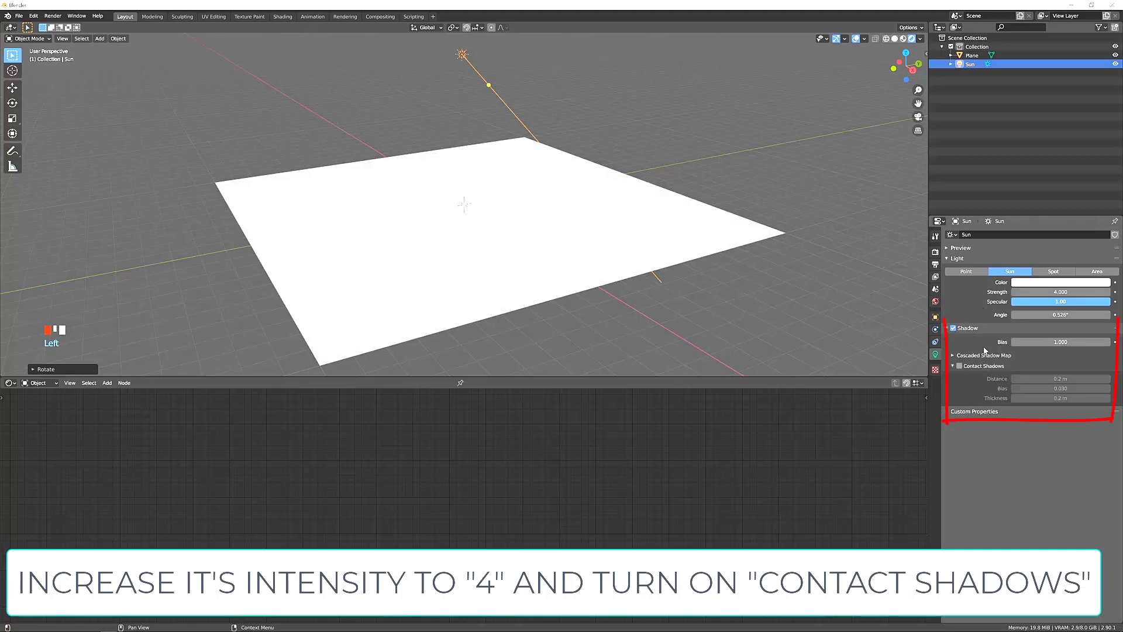
pyautogui.click(959, 366)
pyautogui.moveTo(1057, 379); pyautogui.dragTo(1094, 379)
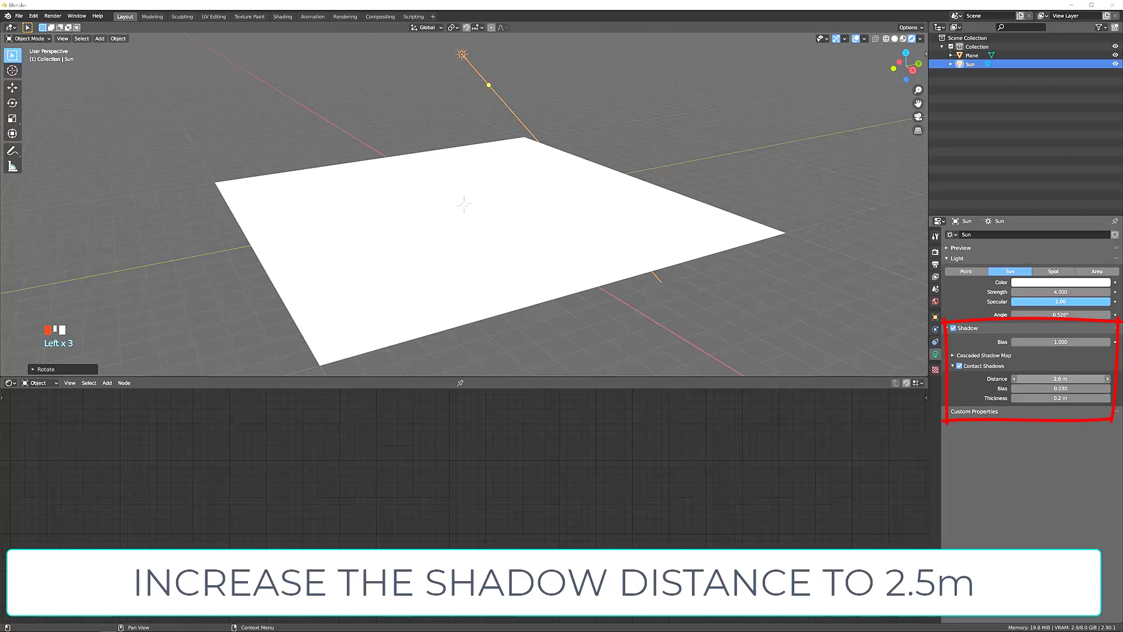
pyautogui.moveTo(1094, 379); pyautogui.dragTo(1099, 379)
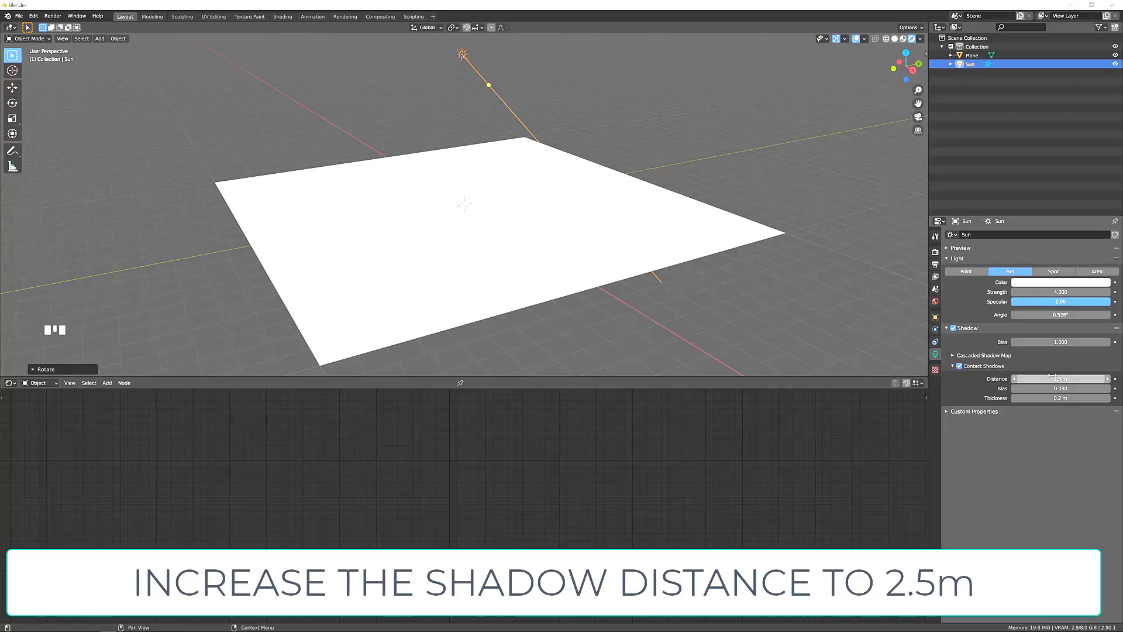
# Enable Ambient Occlusion and Screen Space Reflections in the Eevee render settings.
pyautogui.click(936, 252)
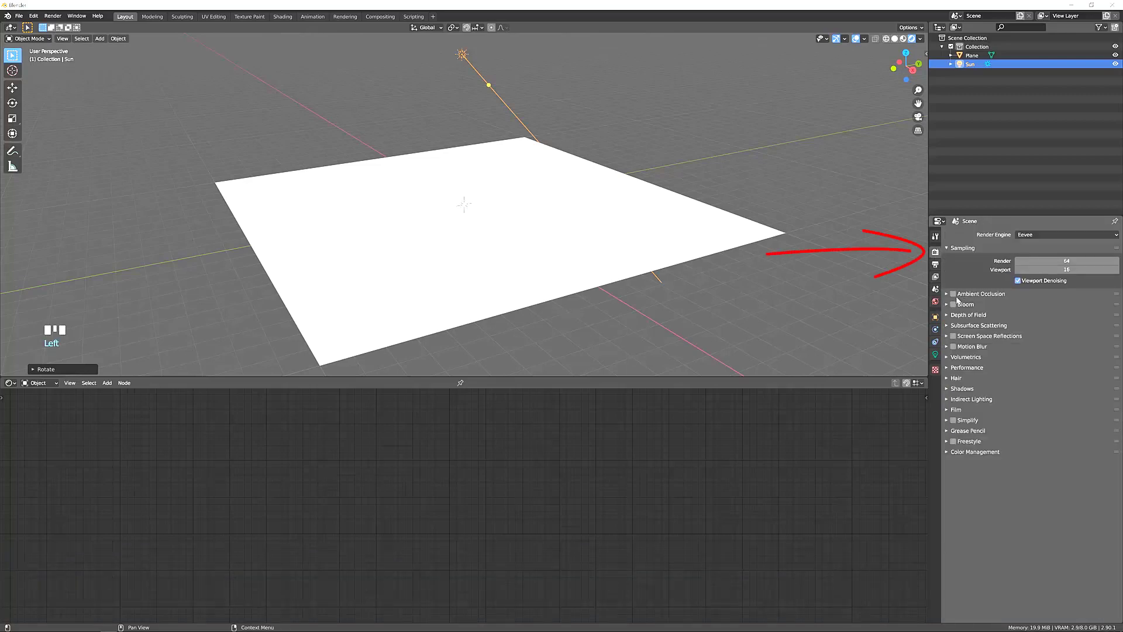
pyautogui.click(953, 294)
pyautogui.click(953, 335)
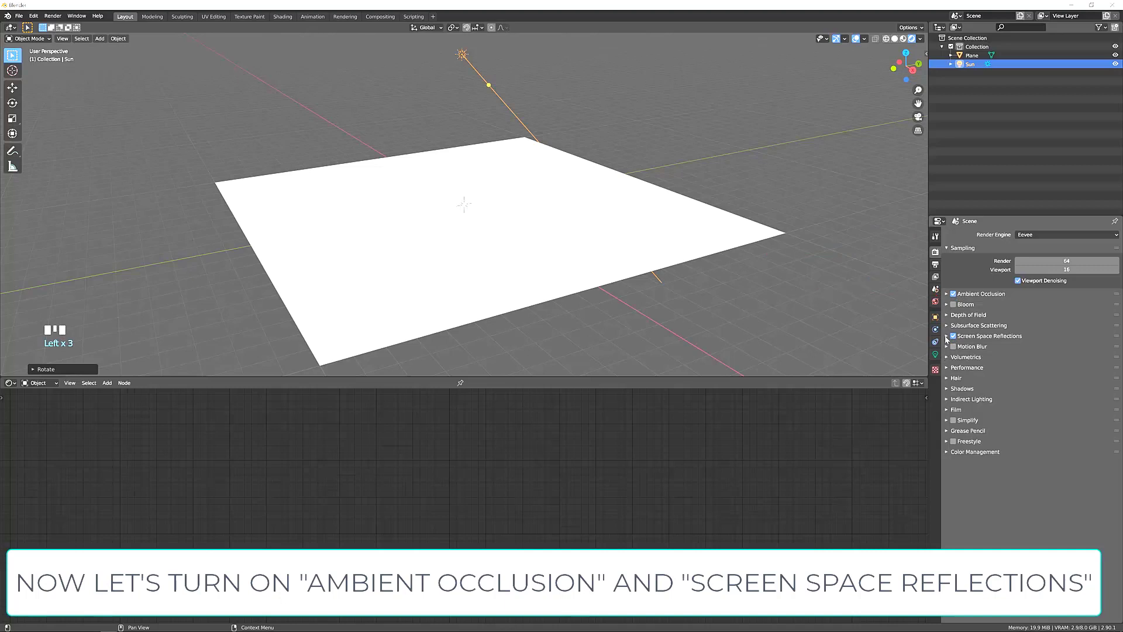
# Set the Ambient Occlusion distance to 2 m.
pyautogui.click(947, 293)
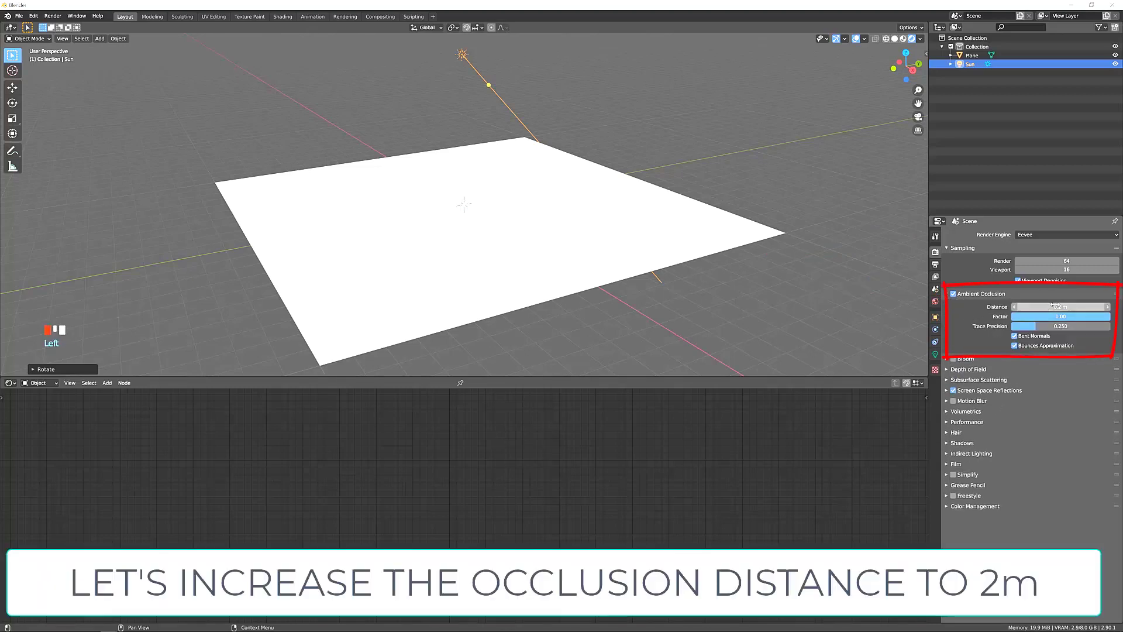
pyautogui.doubleClick(1055, 306)
pyautogui.write('2')
pyautogui.press('Return')
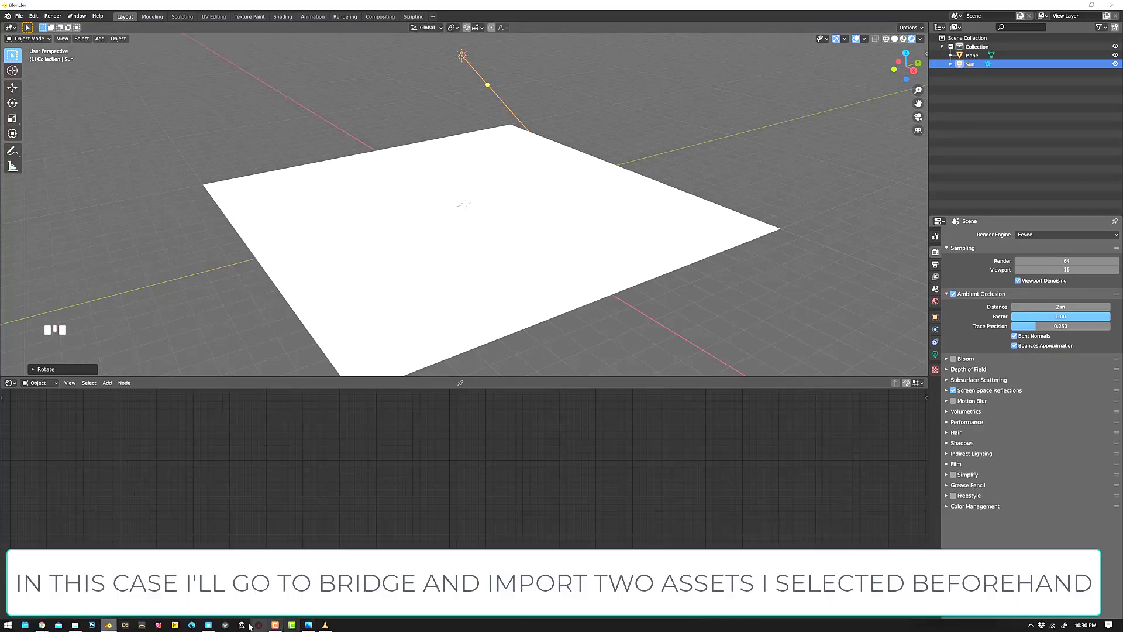
# Switch to Quixel Bridge and export the Thai Rippled Sand 2x2 M surface to Blender with 4K JPEG textures.
pyautogui.click(209, 624)
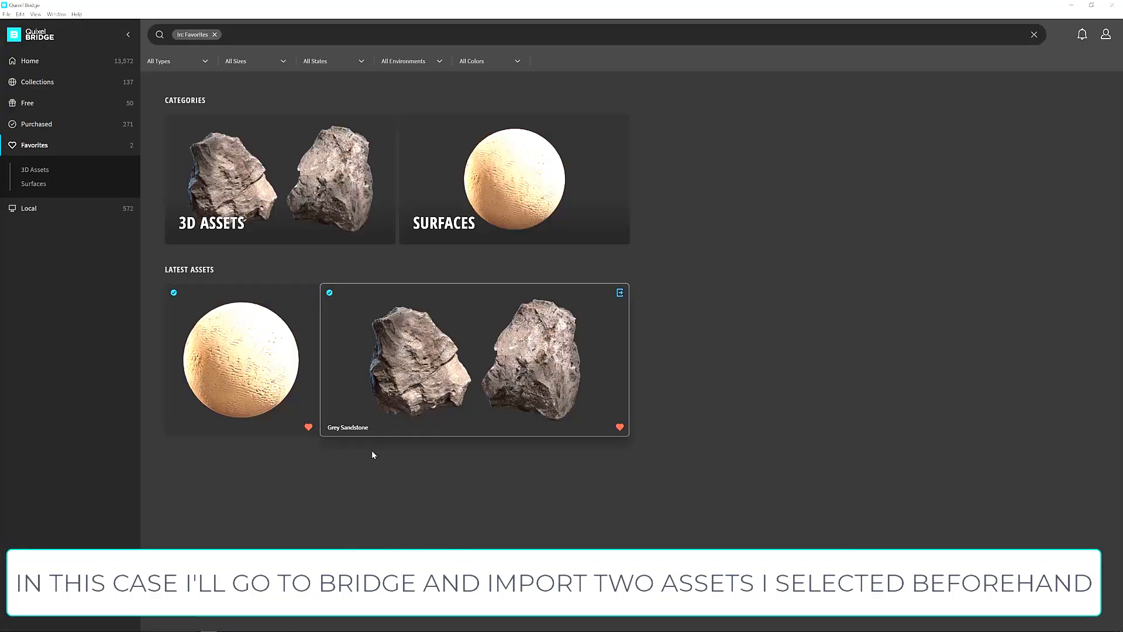
pyautogui.click(266, 384)
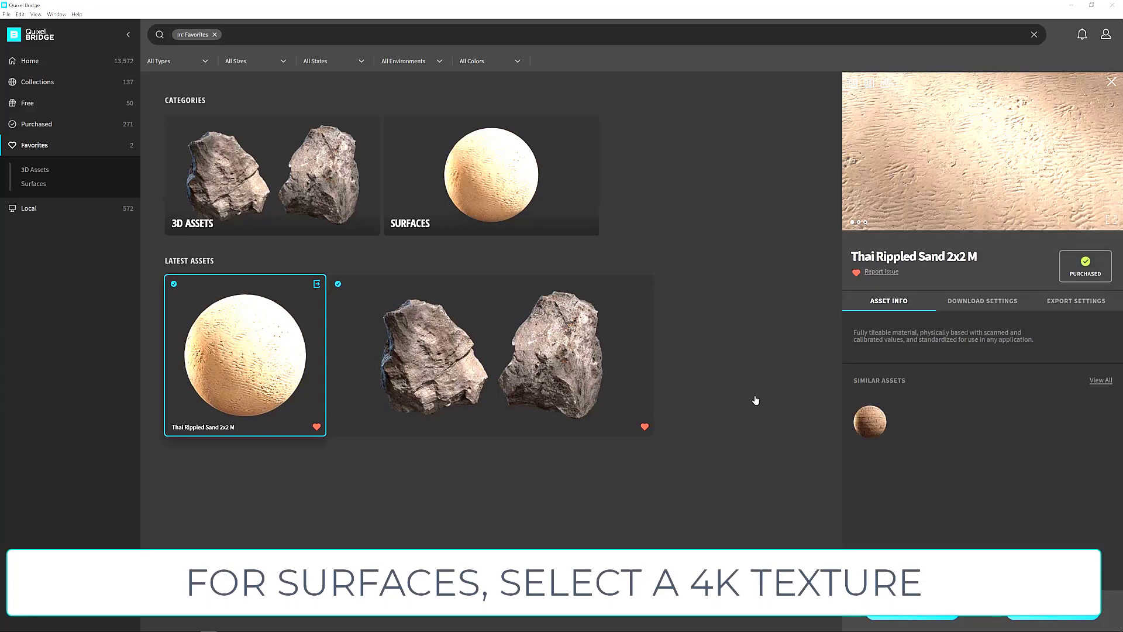
pyautogui.click(1056, 302)
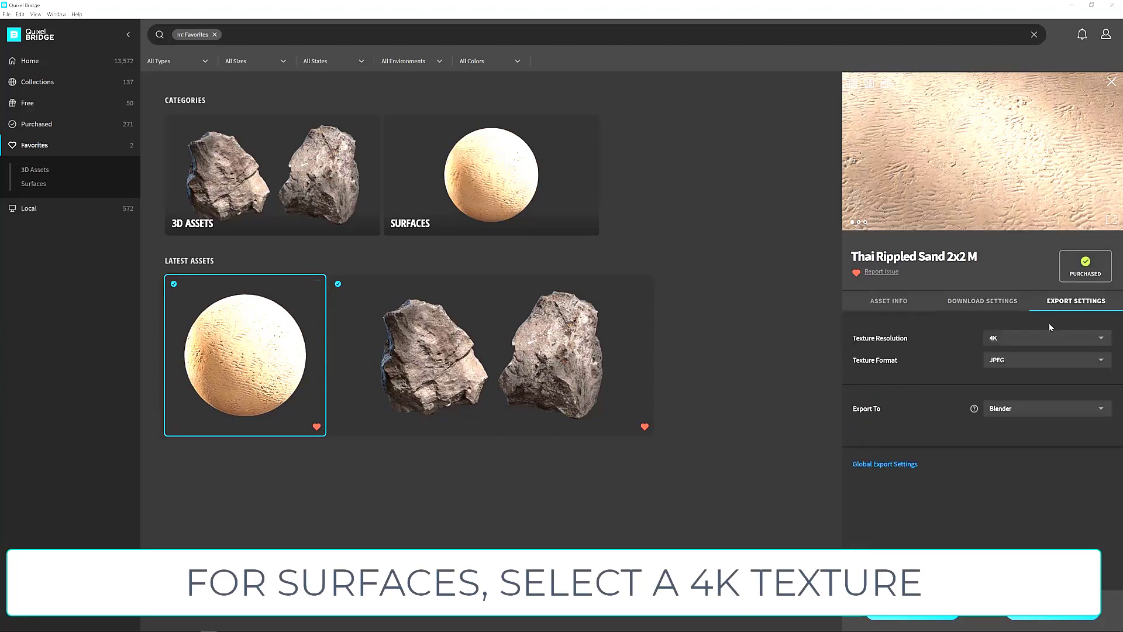
pyautogui.click(1012, 339)
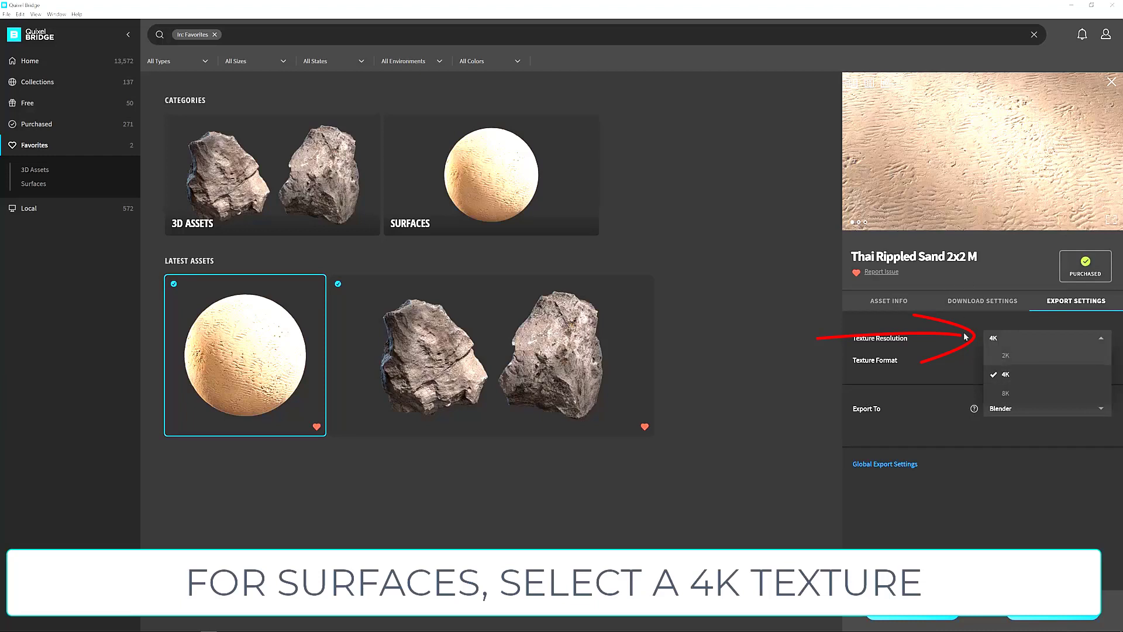
pyautogui.click(1043, 378)
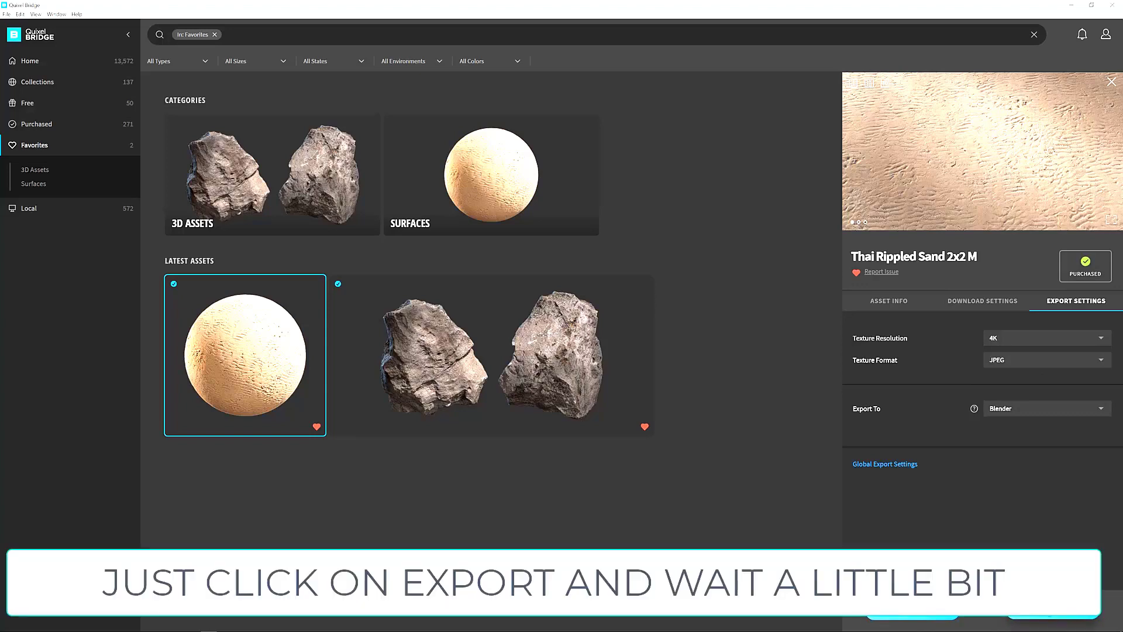
pyautogui.click(1053, 621)
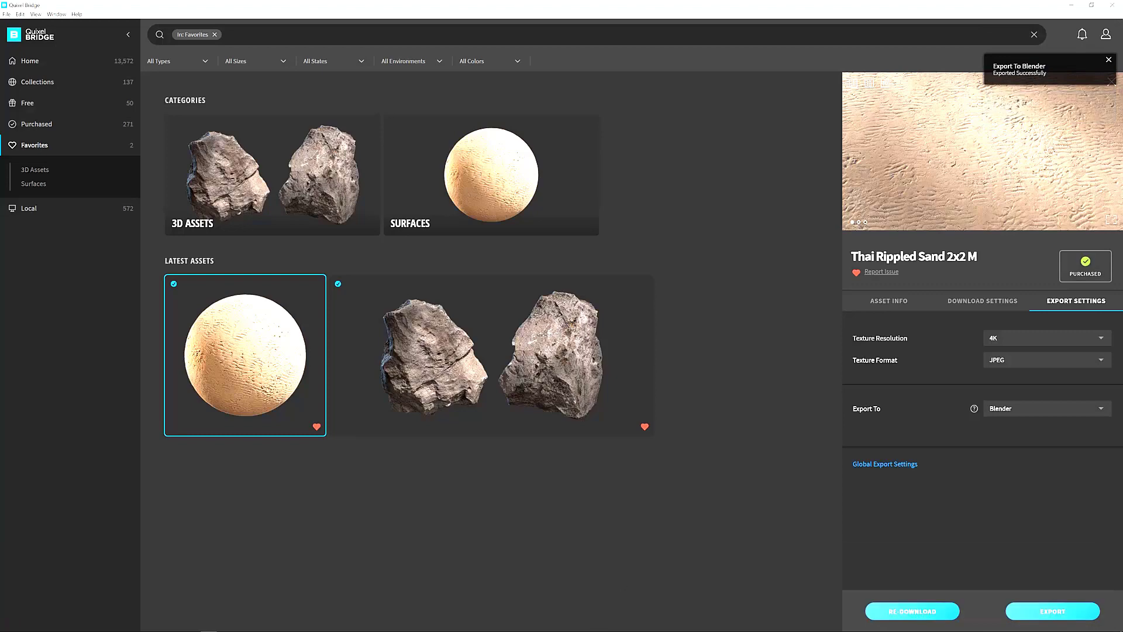
# Switch back to Blender and assign the imported Thai_Rippled_Sand material to the ground plane.
pyautogui.click(108, 629)
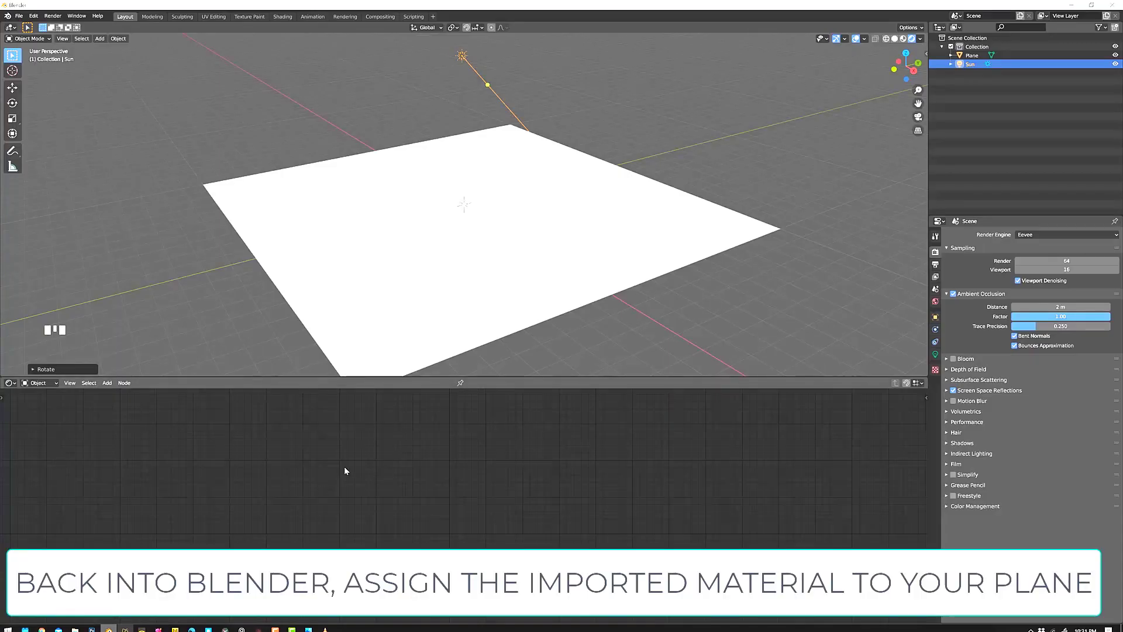
pyautogui.click(427, 302)
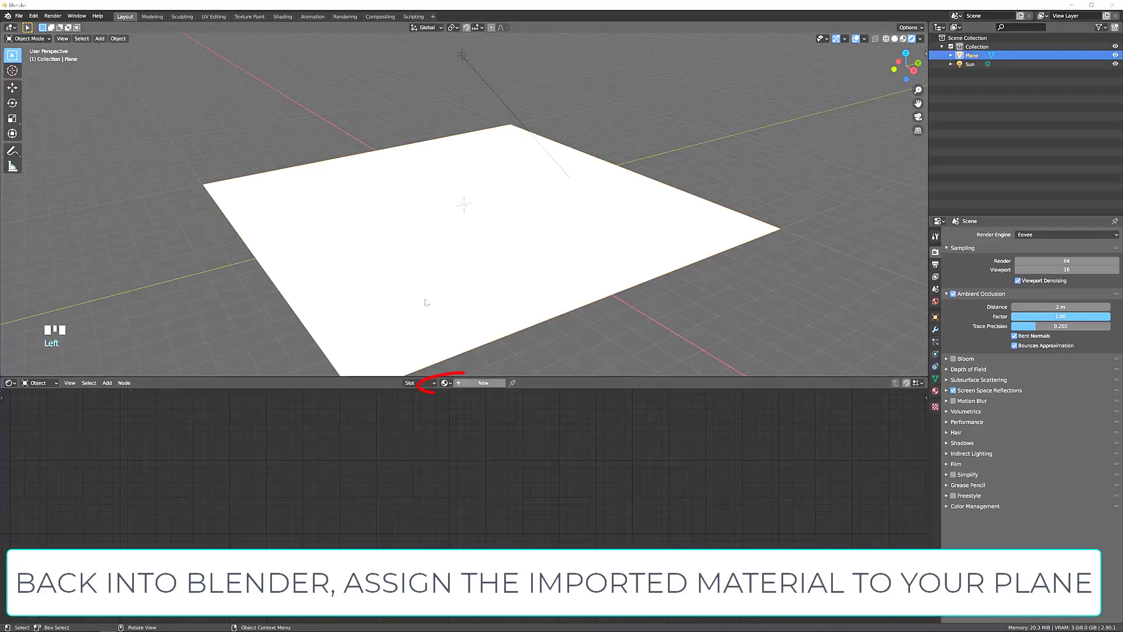
pyautogui.click(446, 383)
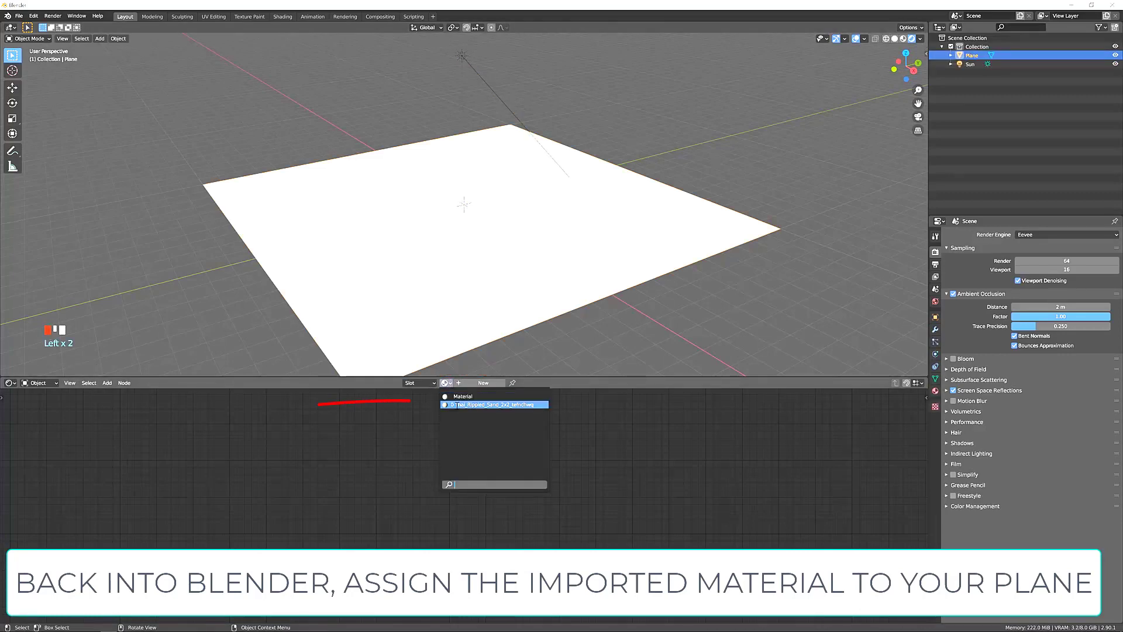
pyautogui.click(455, 404)
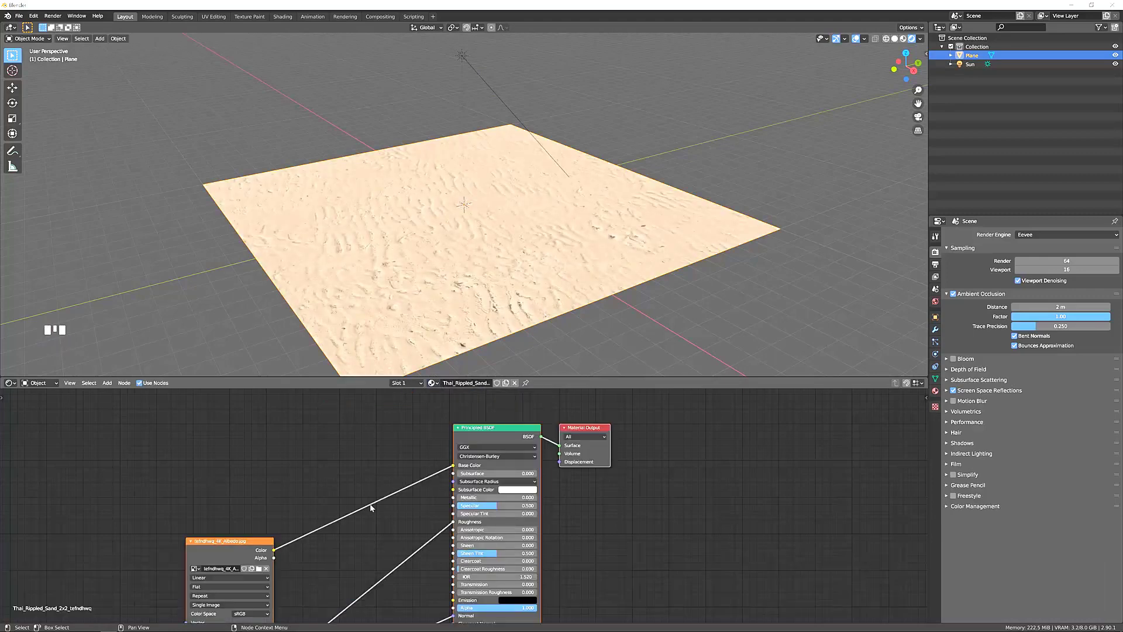
# Rearrange the sand material's albedo, roughness and normal image texture nodes into a vertical column beside the Principled BSDF.
pyautogui.moveTo(343, 521); pyautogui.dragTo(416, 476, button='middle')
pyautogui.scroll(-5, 416, 477)
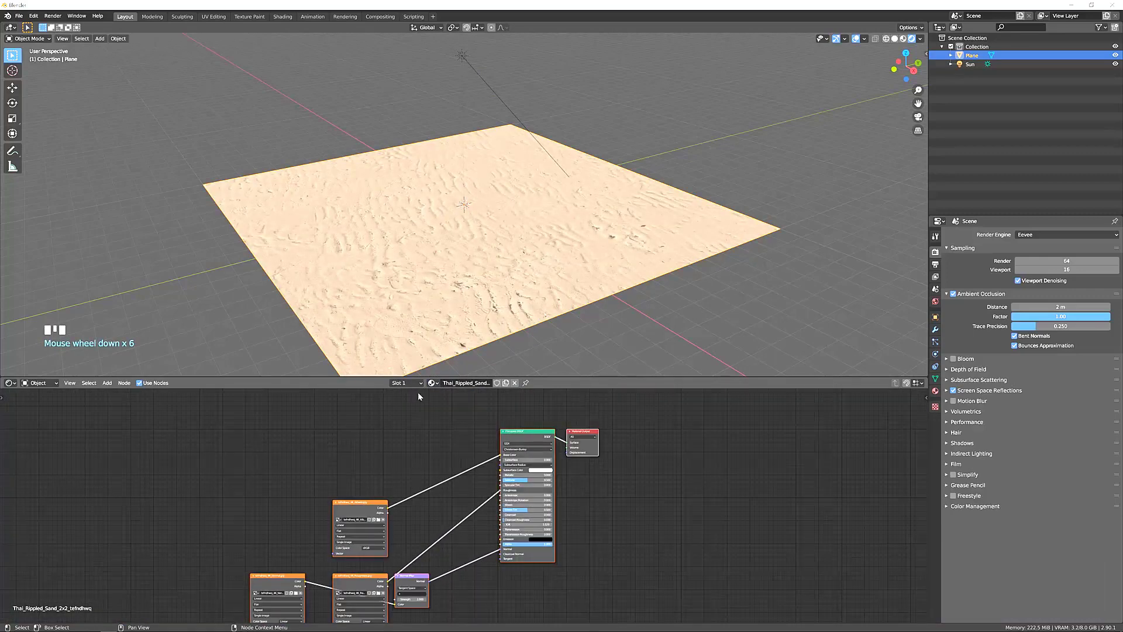
pyautogui.moveTo(427, 351); pyautogui.dragTo(443, 304, button='middle')
pyautogui.scroll(2, 425, 324)
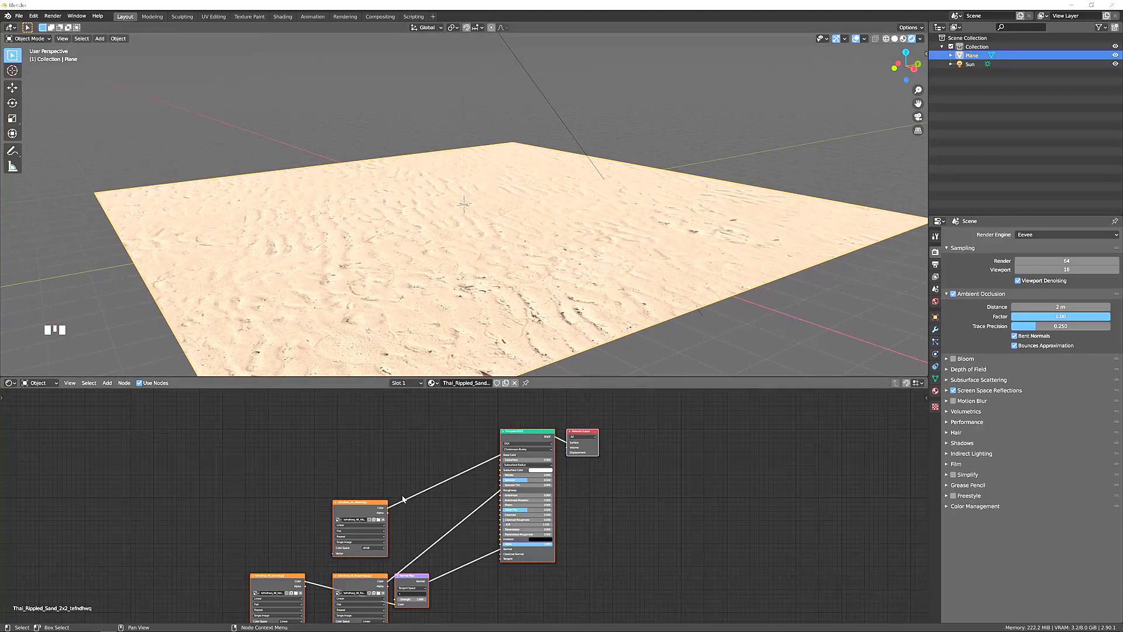
pyautogui.moveTo(358, 505); pyautogui.dragTo(345, 415)
pyautogui.click(367, 481)
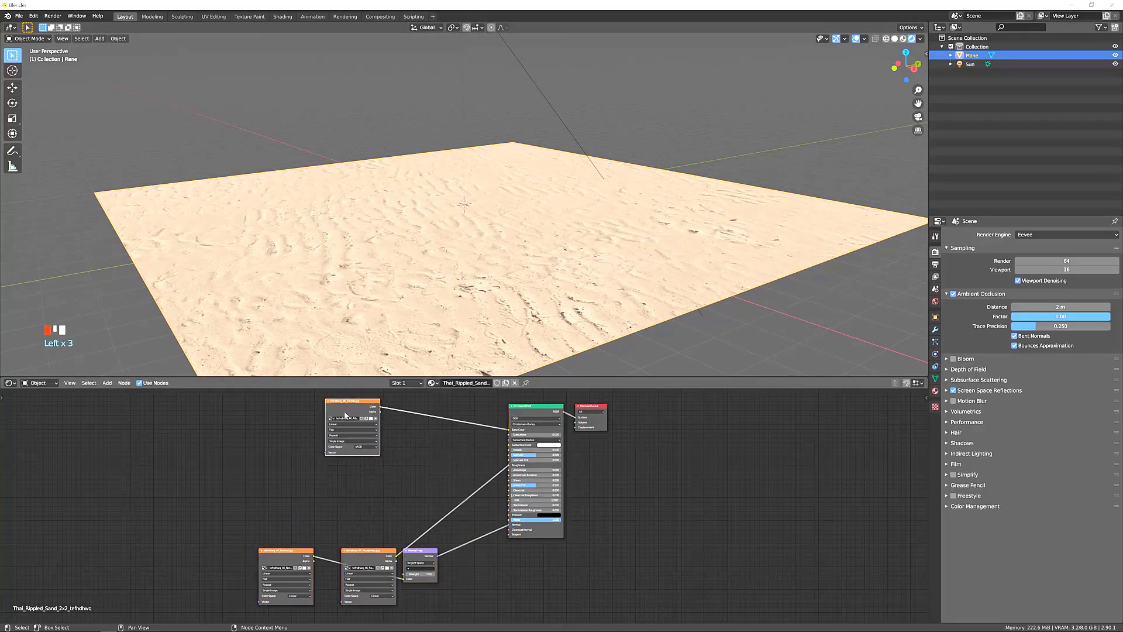
pyautogui.click(361, 554)
pyautogui.moveTo(362, 554); pyautogui.dragTo(339, 473)
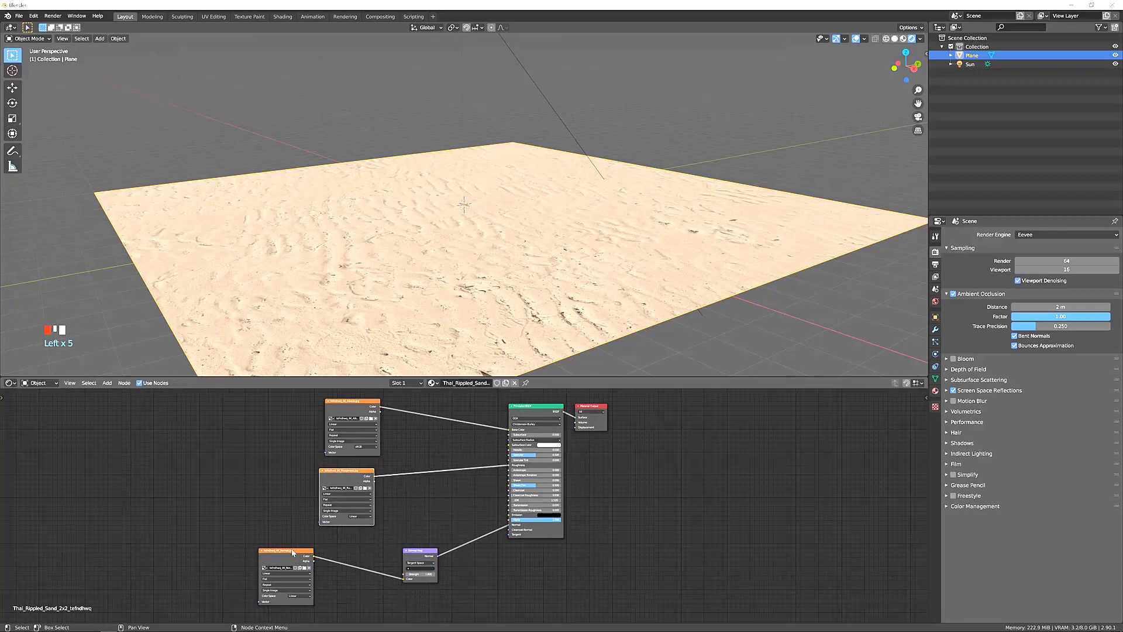
pyautogui.click(293, 553)
pyautogui.moveTo(293, 553); pyautogui.dragTo(349, 555)
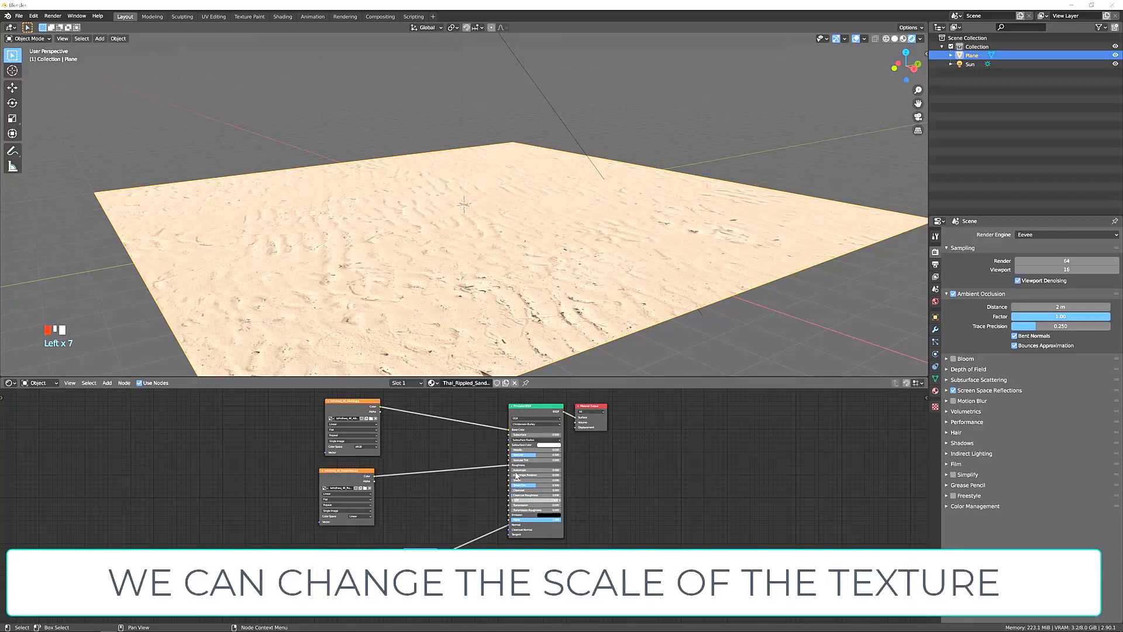
# Add linked Texture Coordinate and Mapping nodes to the albedo texture and move them farther away from the image textures.
pyautogui.click(338, 411)
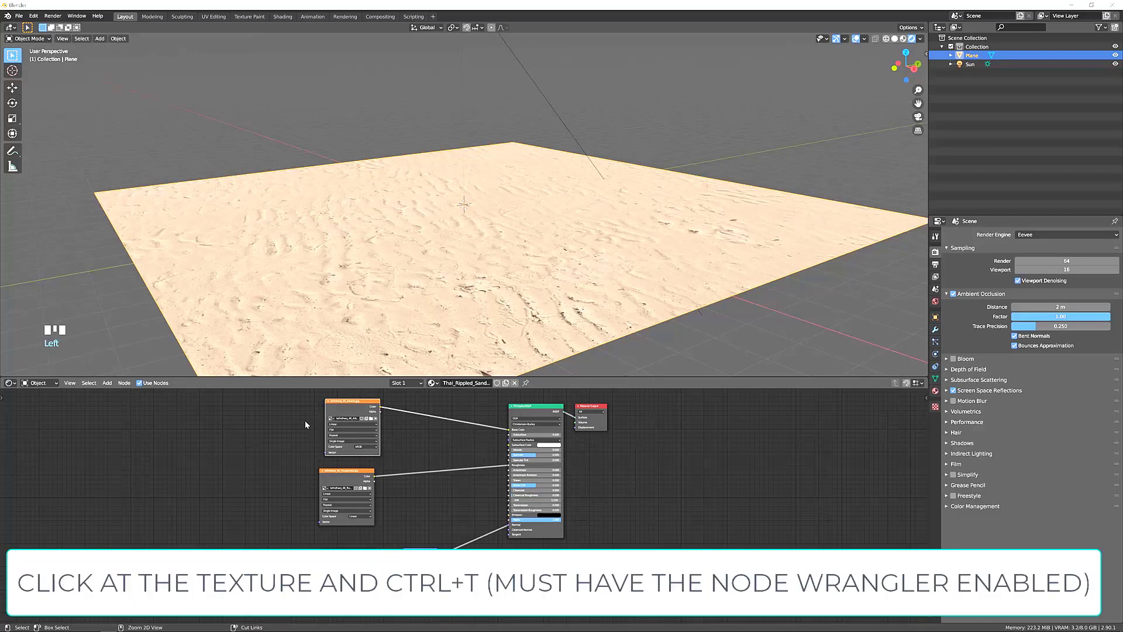
pyautogui.hotkey('ctrl', 't')
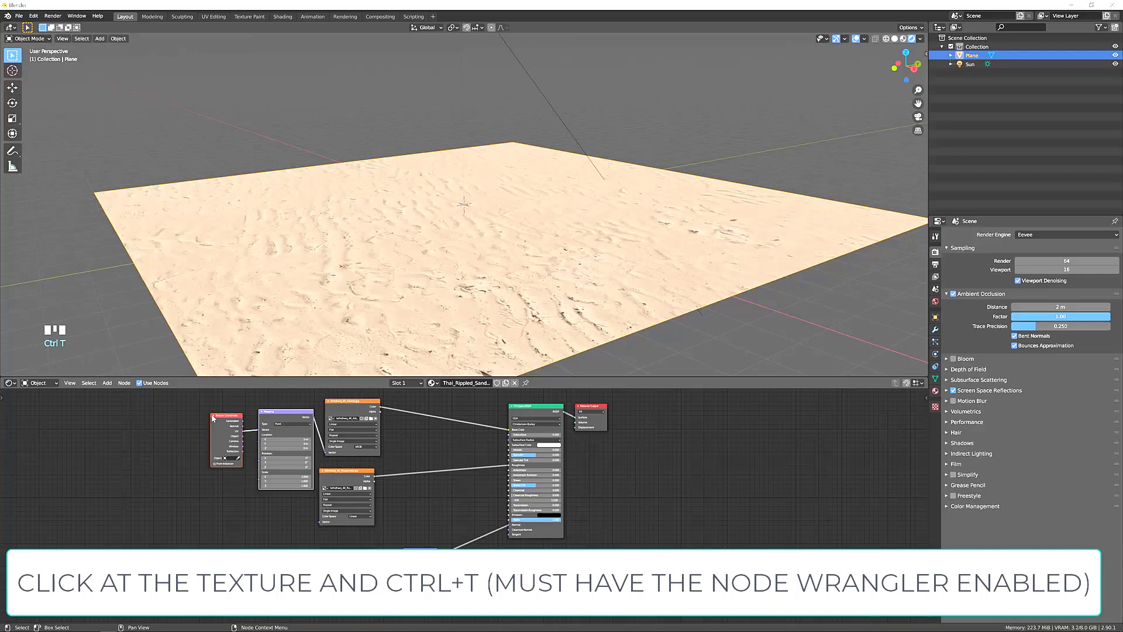
pyautogui.moveTo(203, 403); pyautogui.dragTo(283, 503)
pyautogui.moveTo(289, 419); pyautogui.dragTo(204, 419)
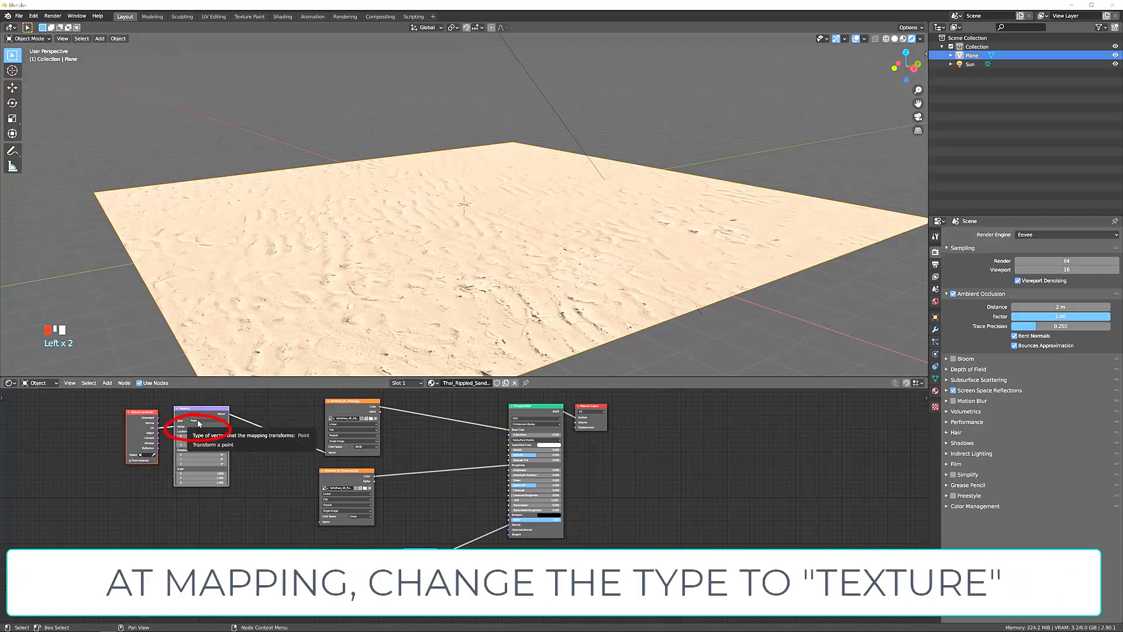
# Set the Mapping node's type to Texture and deselect the nodes.
pyautogui.click(199, 422)
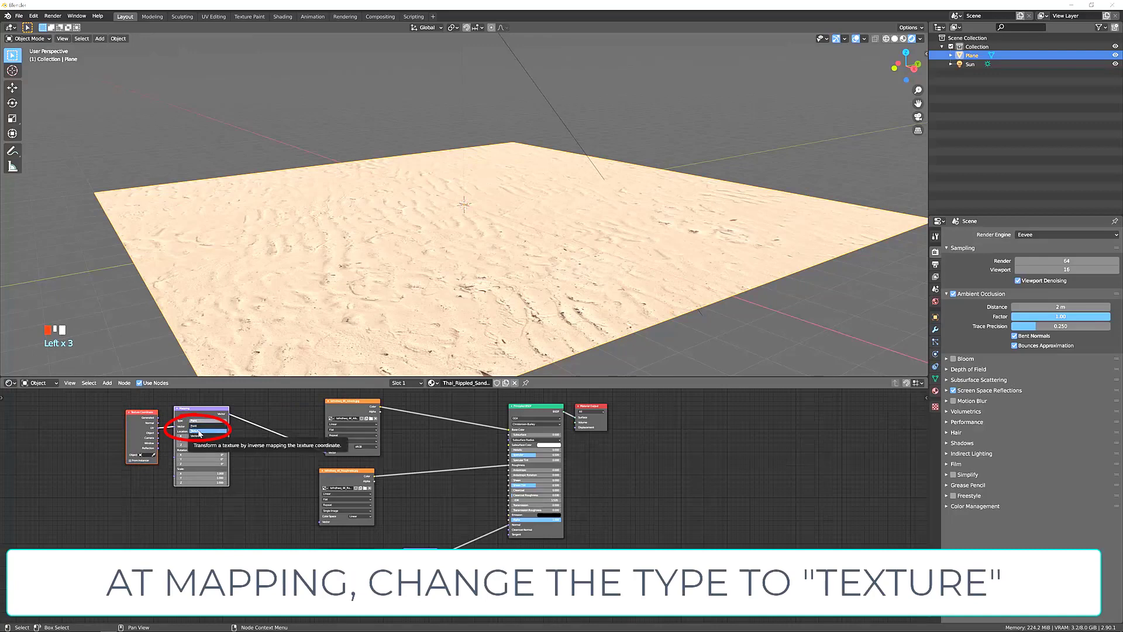
pyautogui.click(199, 431)
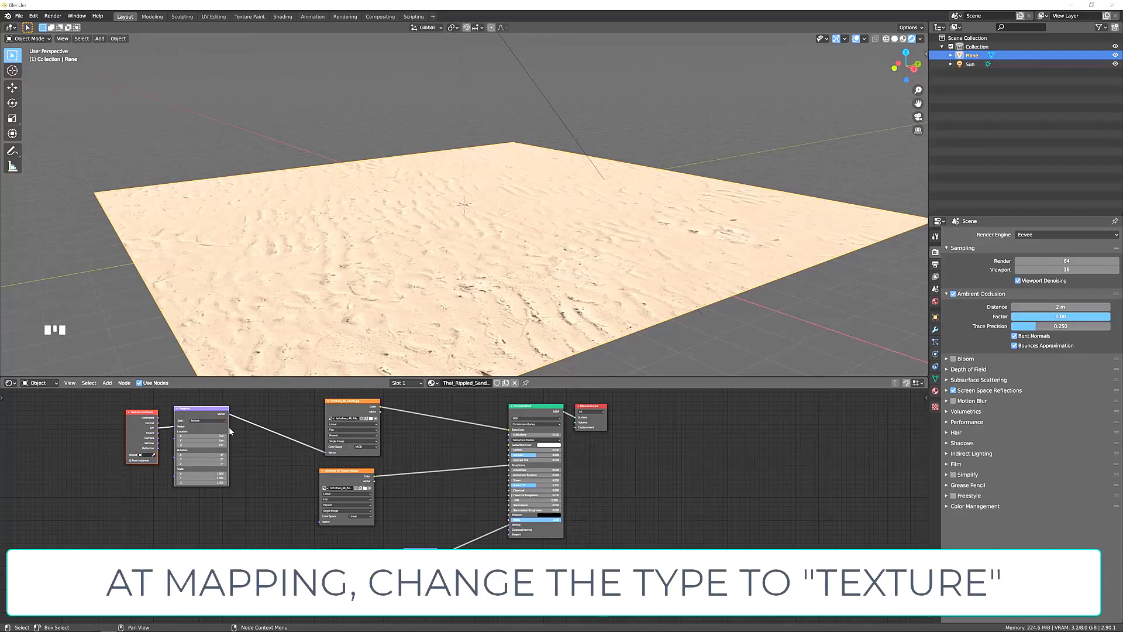
pyautogui.click(308, 463)
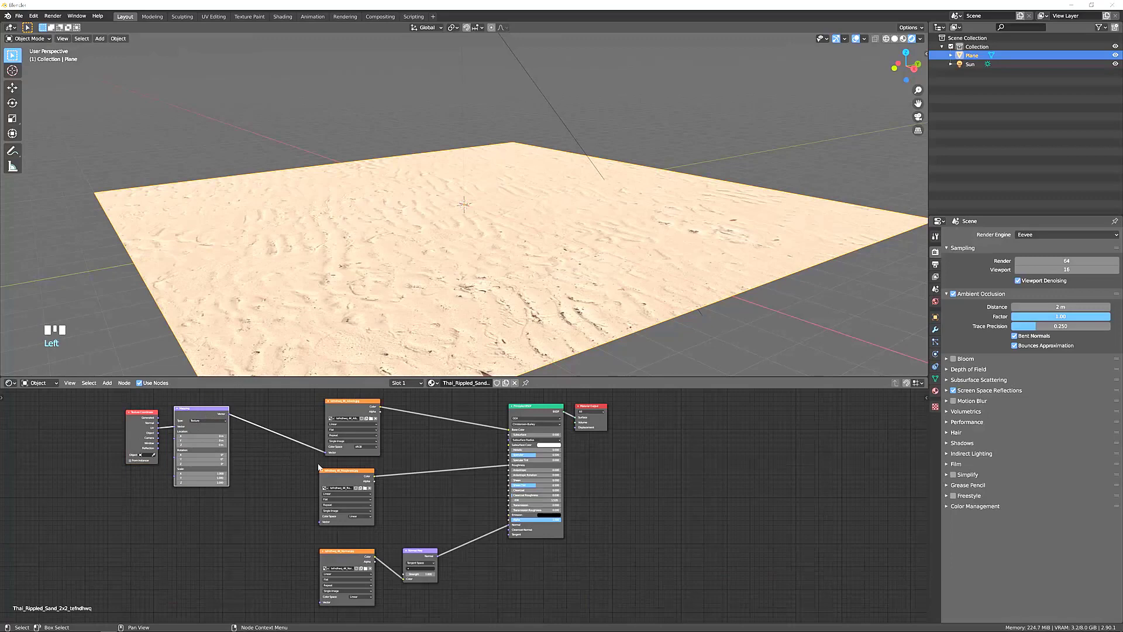
# Connect the Mapping node to the roughness and normal textures, and lower its X, Y and Z scale together to shrink the sand pattern.
pyautogui.keyDown('shift'); pyautogui.click(332, 475); pyautogui.keyUp('shift')
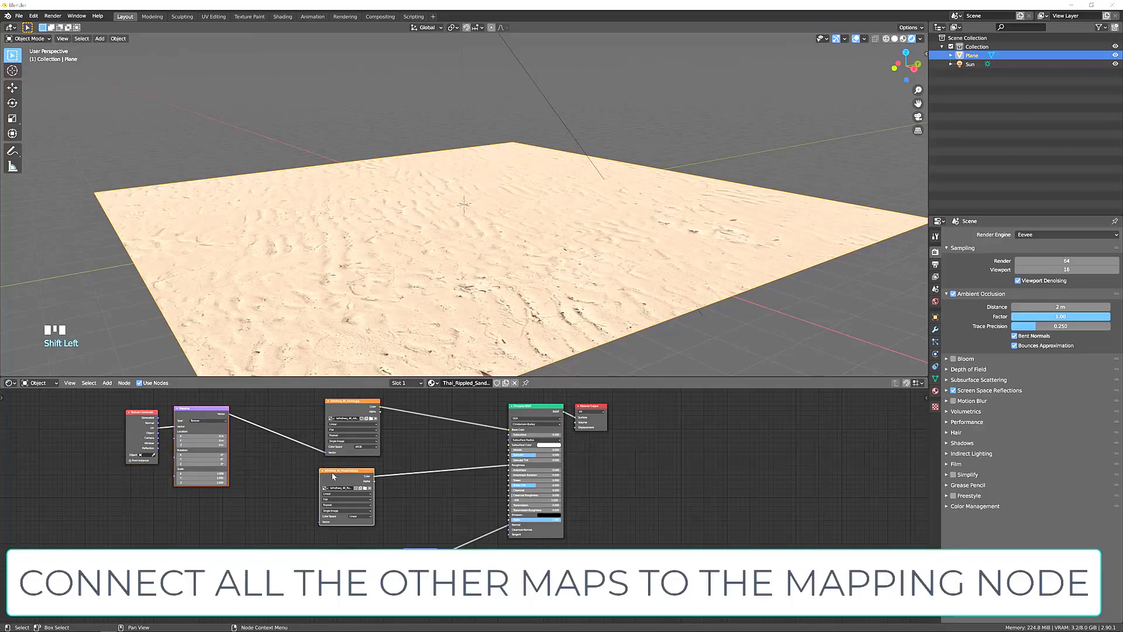
pyautogui.press('f')
pyautogui.click(200, 415)
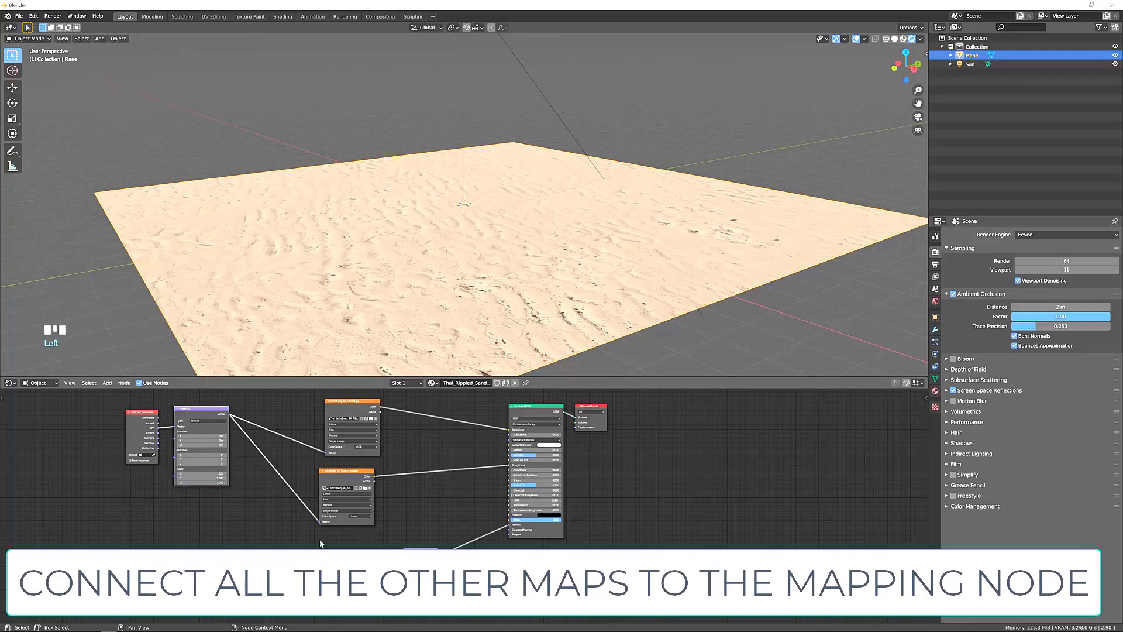
pyautogui.keyDown('shift'); pyautogui.click(199, 416); pyautogui.keyUp('shift')
pyautogui.press('f')
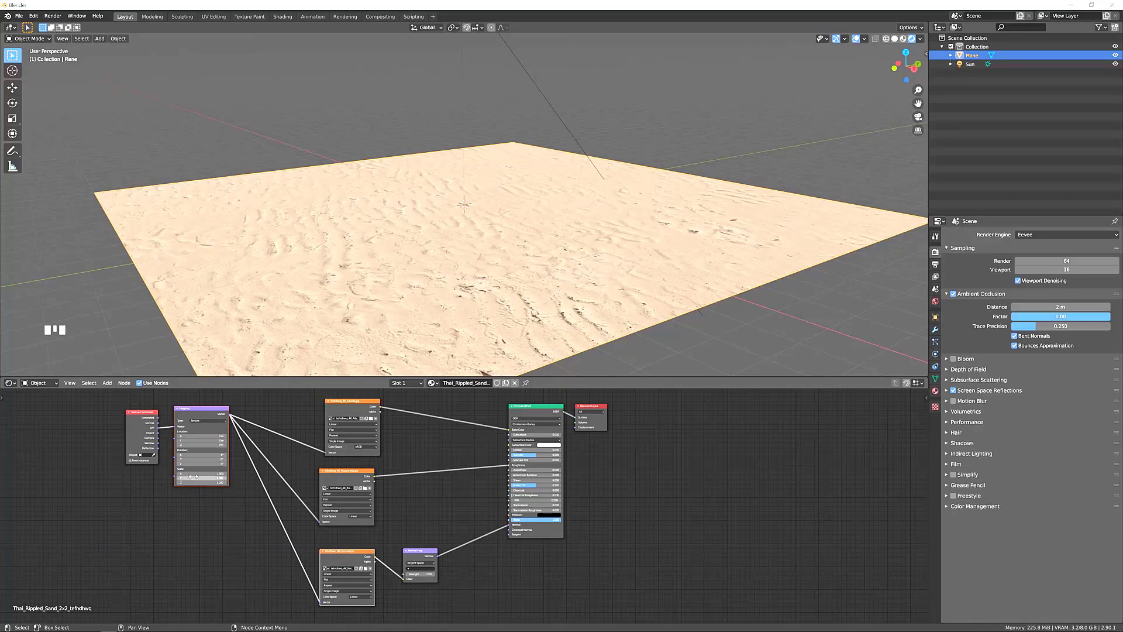
pyautogui.moveTo(189, 474); pyautogui.dragTo(162, 483)
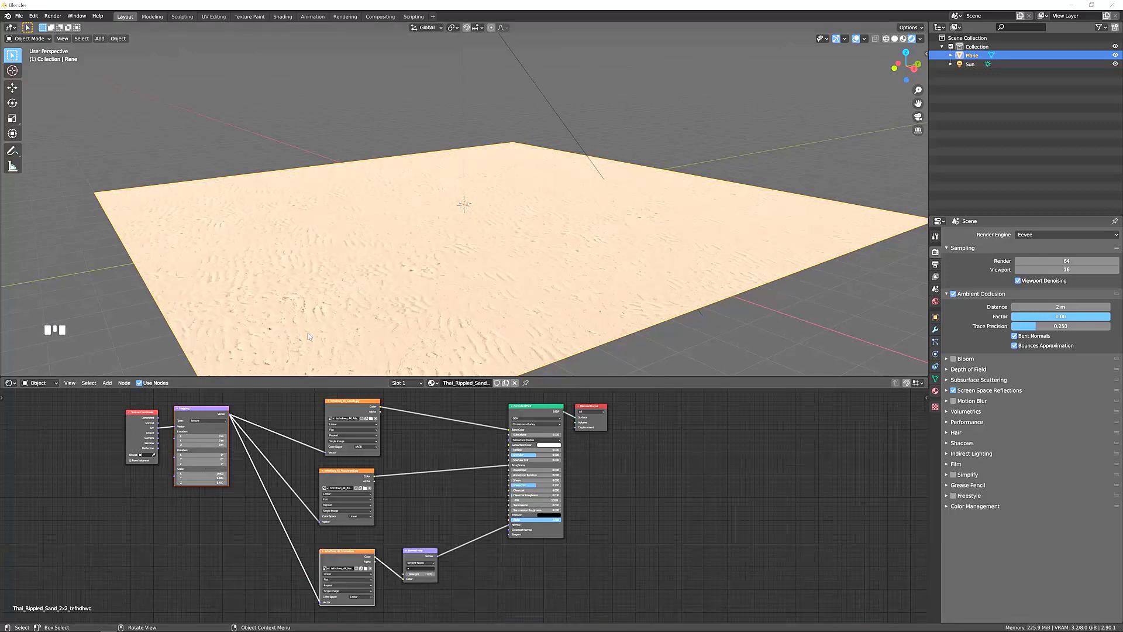
# Subdivide the entire plane mesh seven times in Edit Mode and return to Object Mode.
pyautogui.moveTo(311, 336); pyautogui.dragTo(443, 273, button='middle')
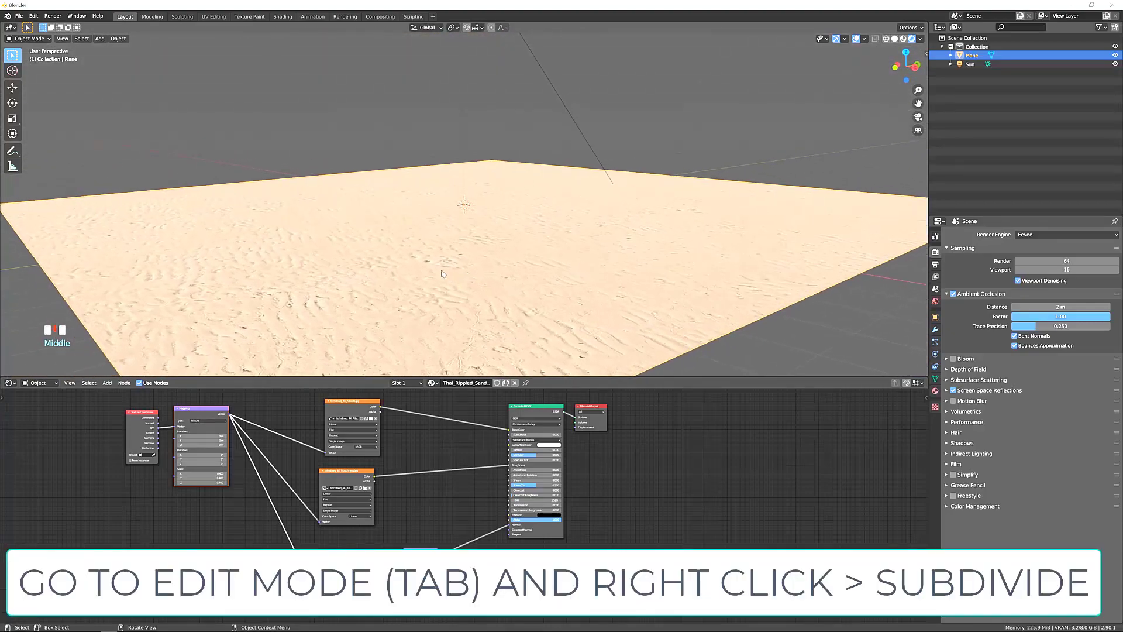
pyautogui.press('Tab')
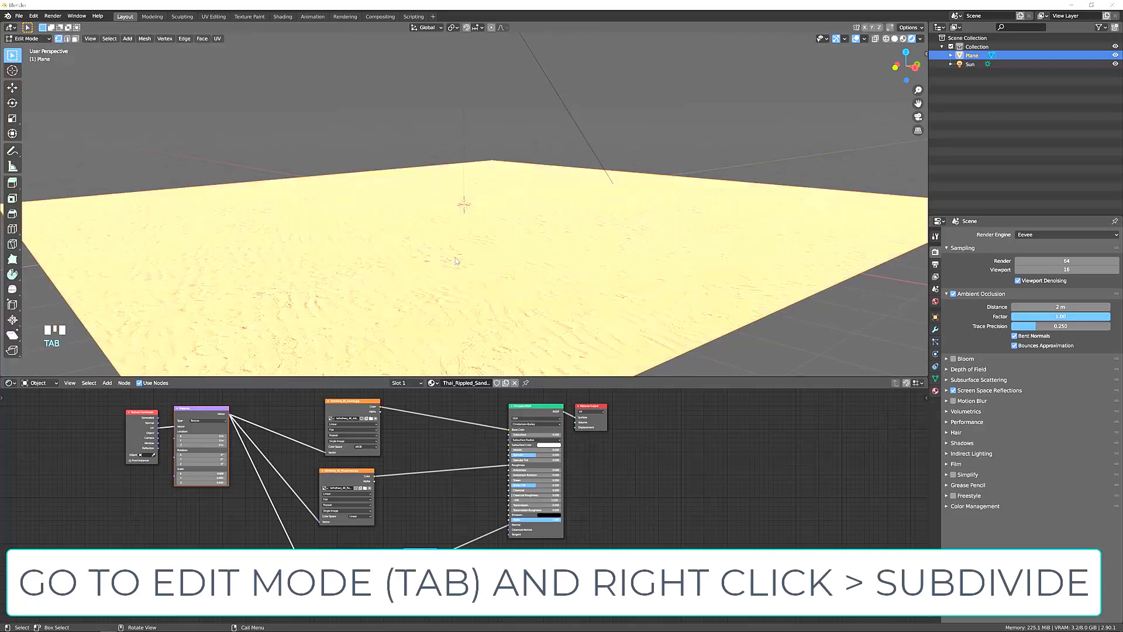
pyautogui.rightClick(454, 258)
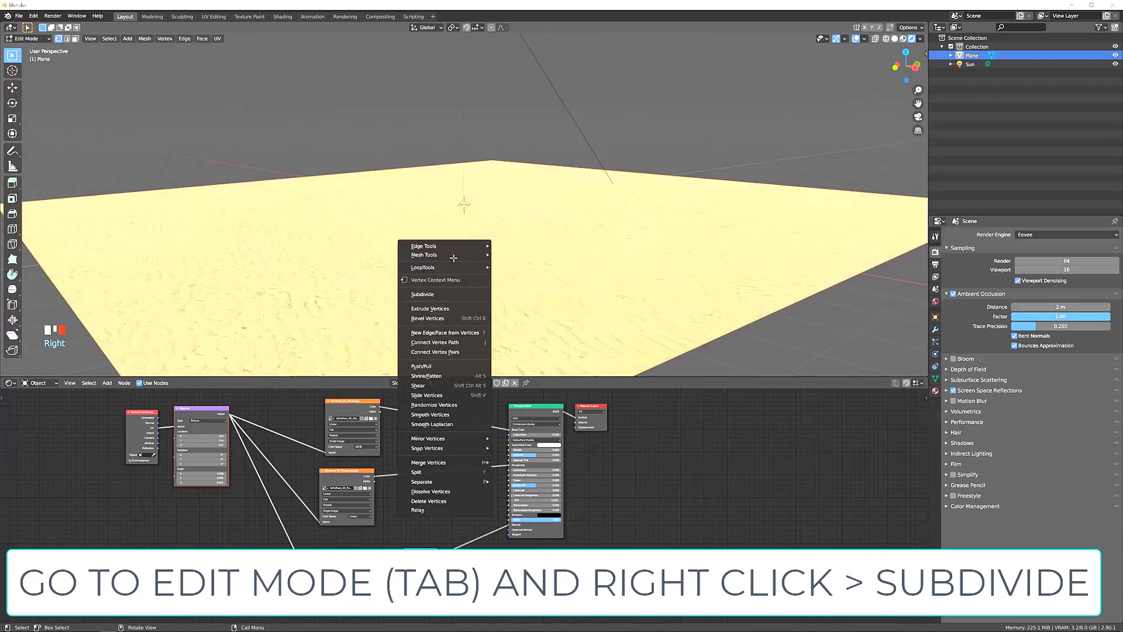
pyautogui.click(440, 295)
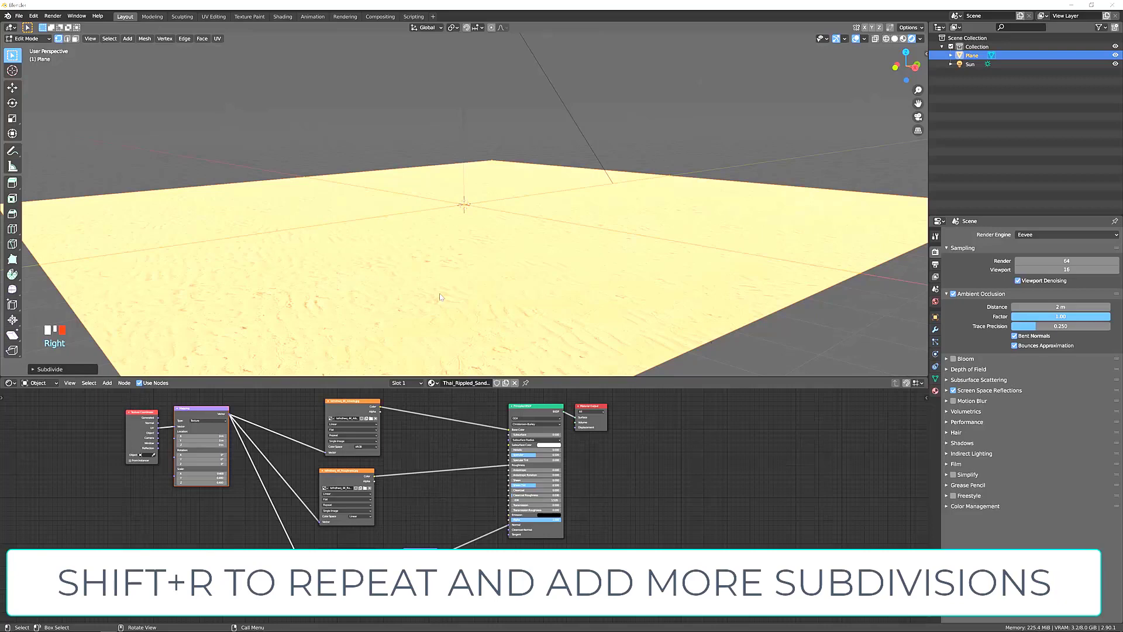
pyautogui.hotkey('shift', 'r')
pyautogui.hotkey('shift', 'r')
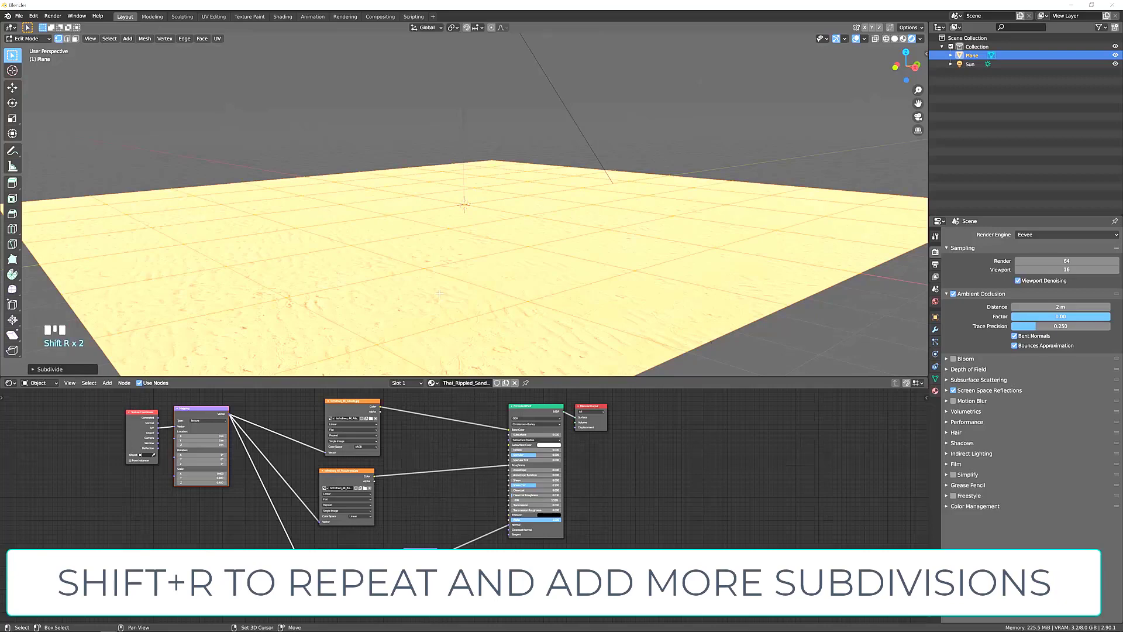
pyautogui.hotkey('shift', 'r')
pyautogui.hotkey('shift', 'r')
pyautogui.hotkey('shift', 'r')
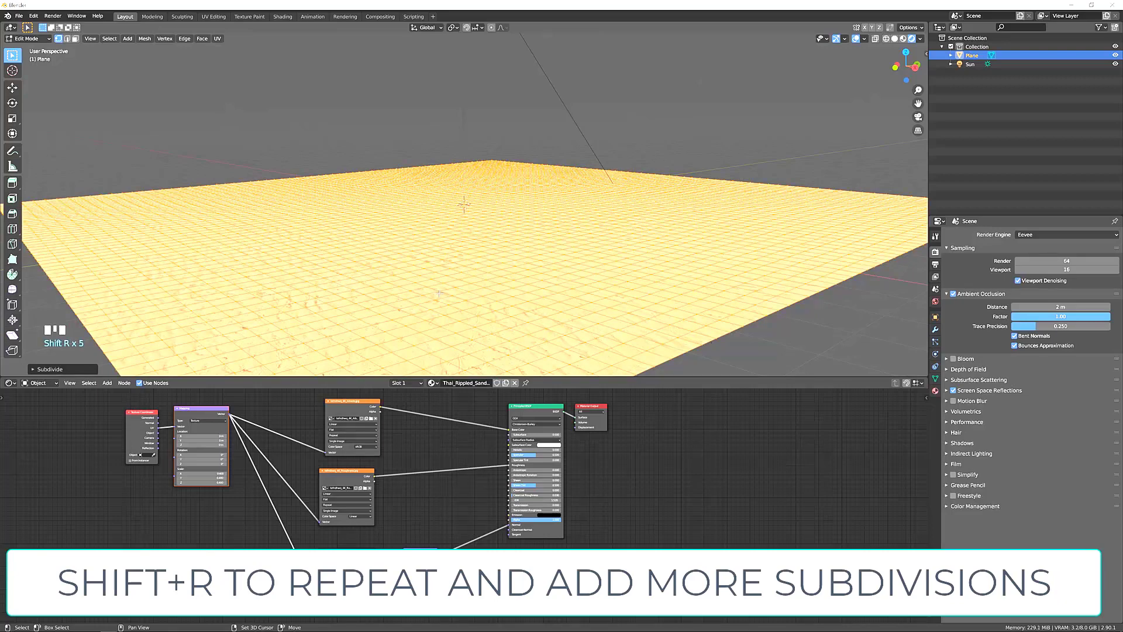
pyautogui.hotkey('shift', 'r')
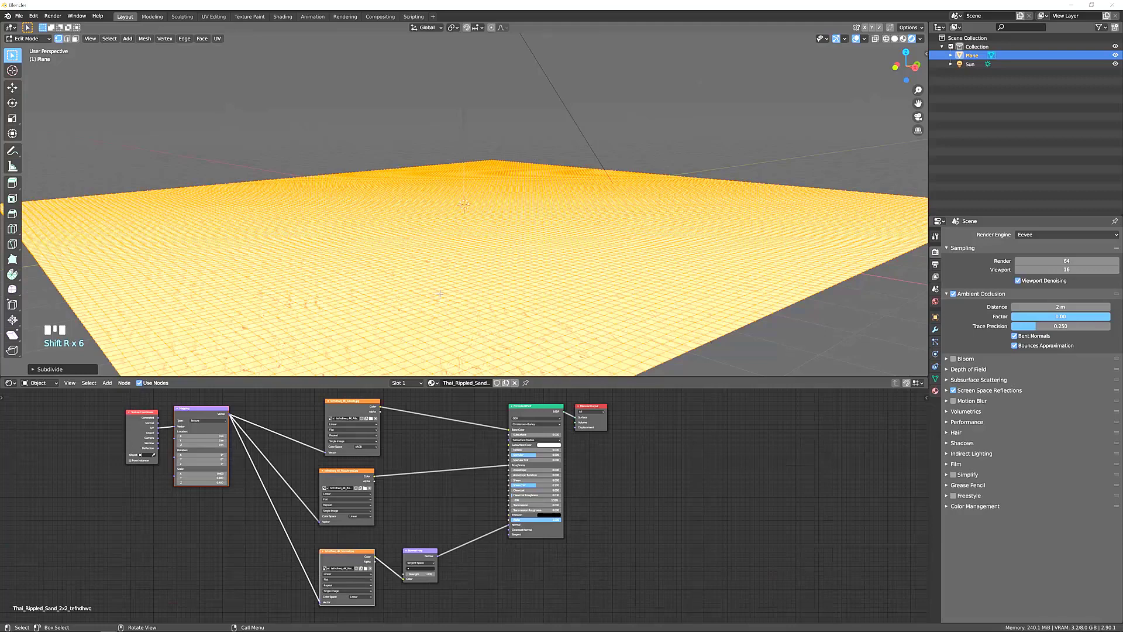
pyautogui.press('Tab')
pyautogui.moveTo(484, 298); pyautogui.dragTo(468, 279, button='middle')
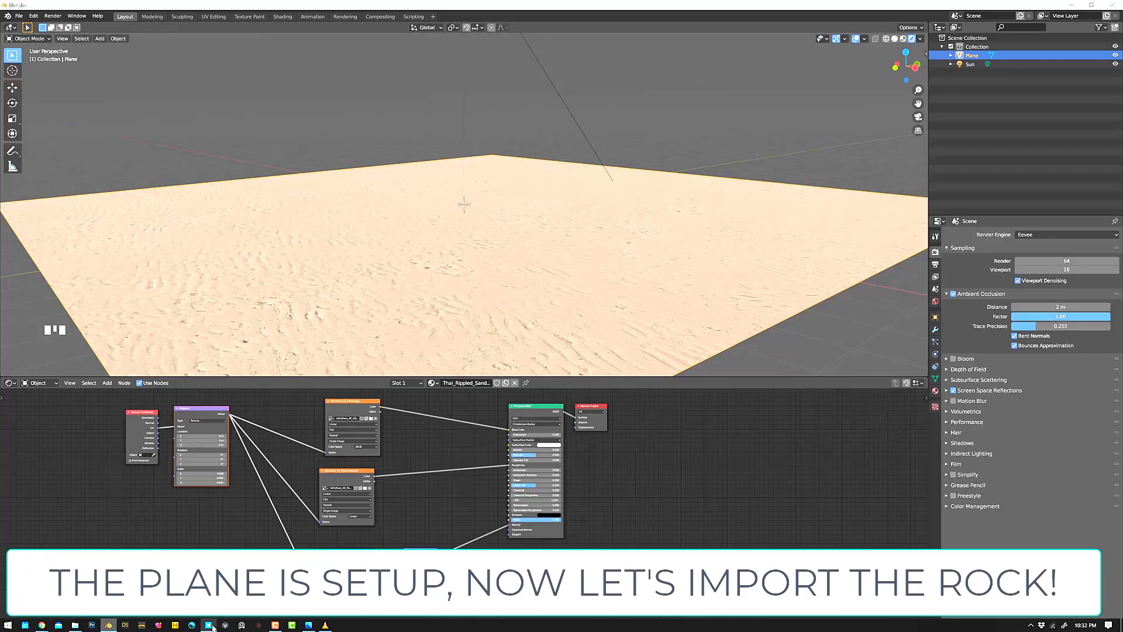
# Switch to Quixel Bridge, choose the Grey Sandstone rock, set its mesh LOD to LOD 0 and export it to Blender.
pyautogui.click(209, 625)
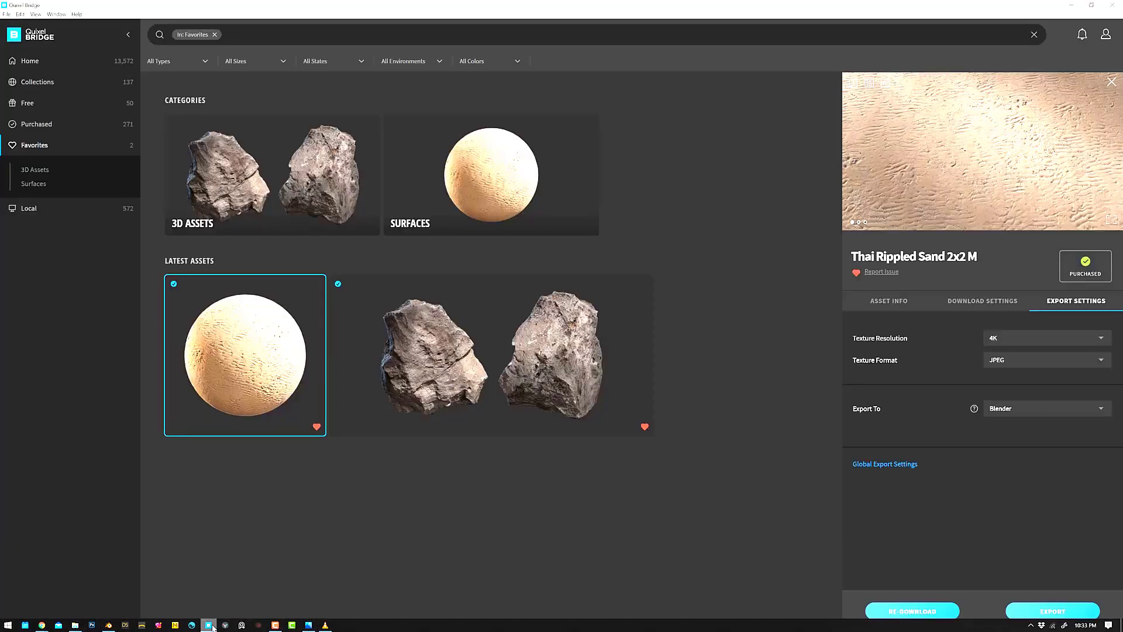
pyautogui.click(632, 368)
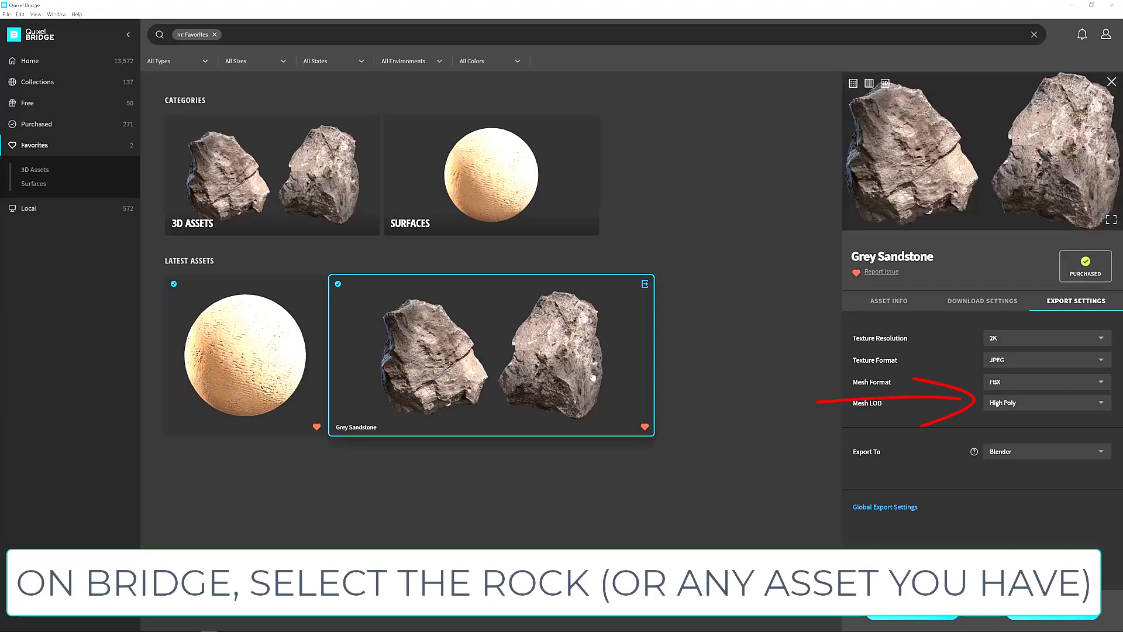
pyautogui.click(998, 409)
pyautogui.click(1001, 426)
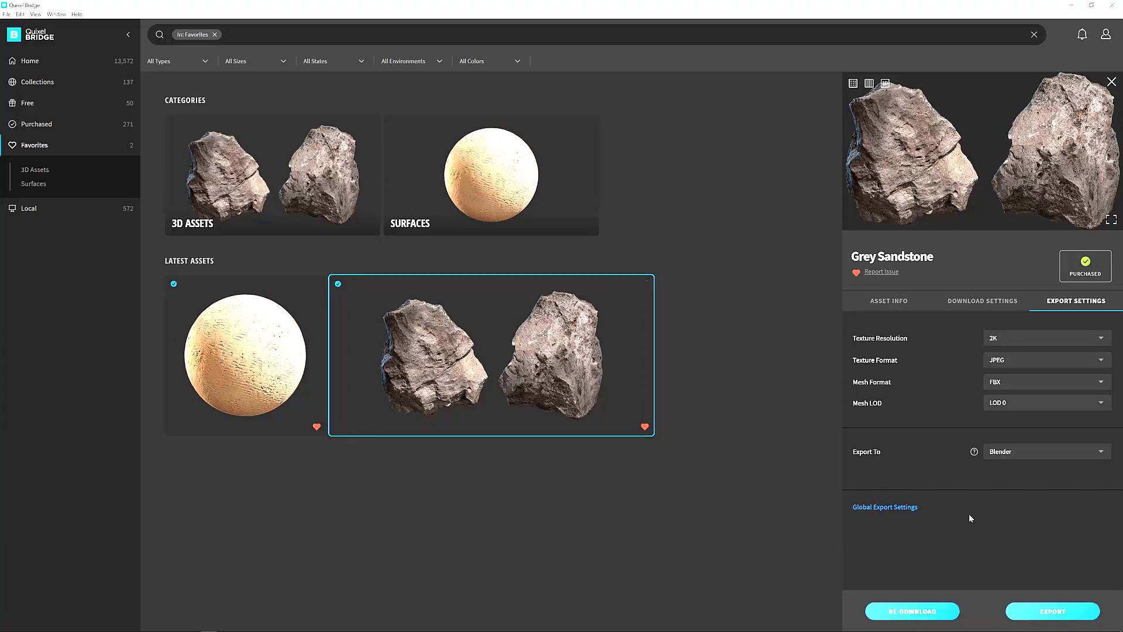
pyautogui.click(1053, 611)
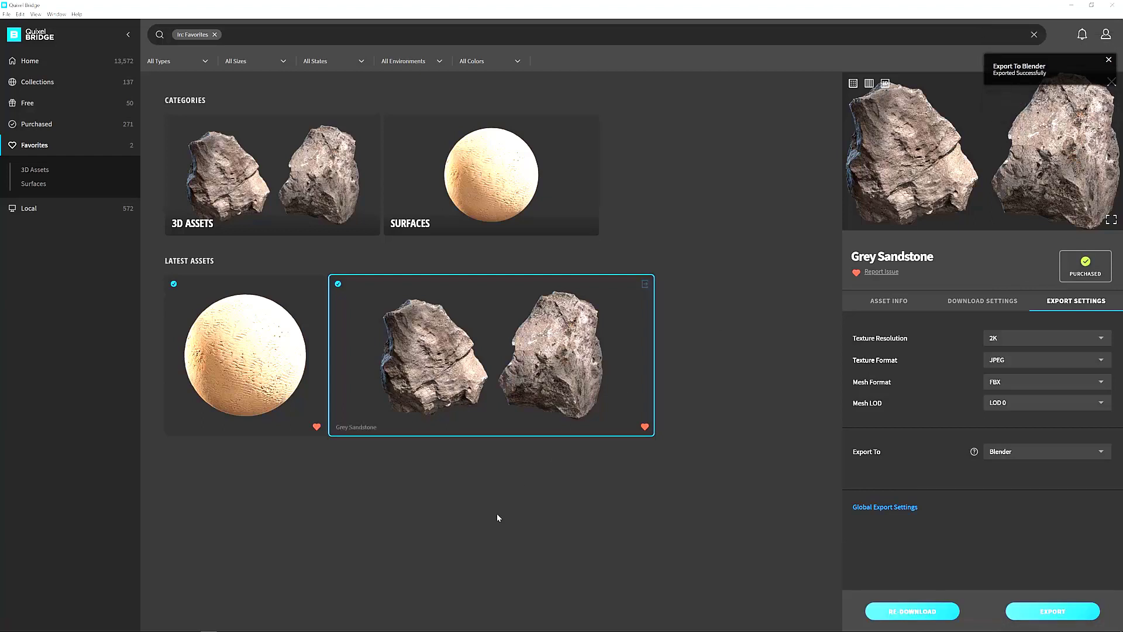
# Switch back to Blender and scale the imported sandstone rock up uniformly to about 8 times its size.
pyautogui.click(108, 624)
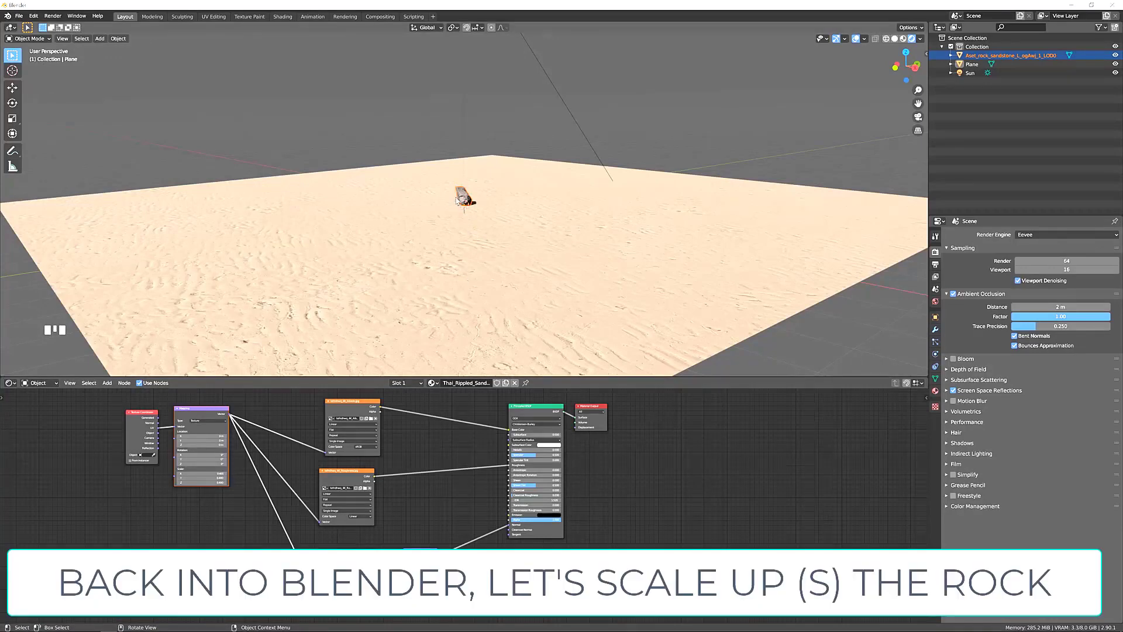
pyautogui.press('s')
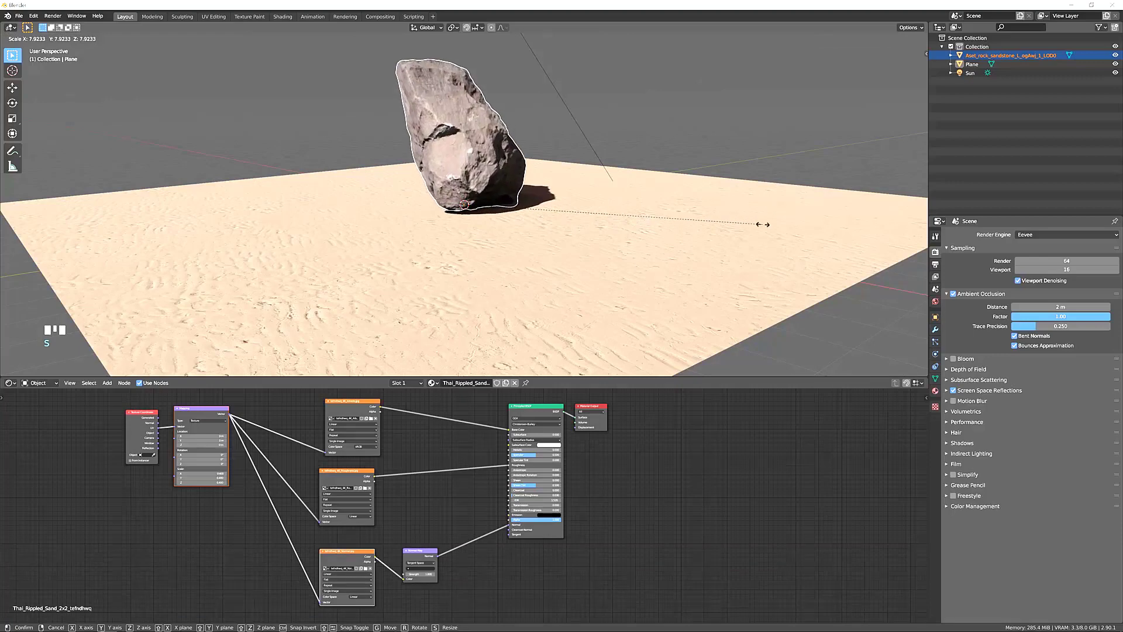
pyautogui.click(717, 233)
# Move the rock down about 0.84 m along Z so its base sinks into the sand plane.
pyautogui.moveTo(632, 242); pyautogui.dragTo(631, 246, button='middle')
pyautogui.press('g')
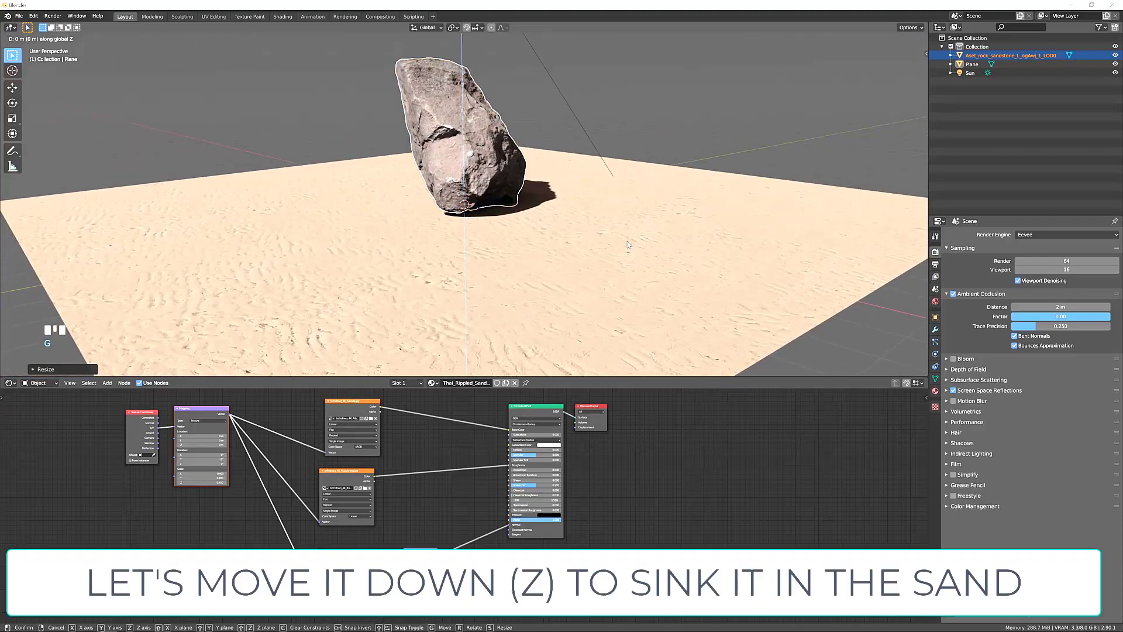
pyautogui.press('z')
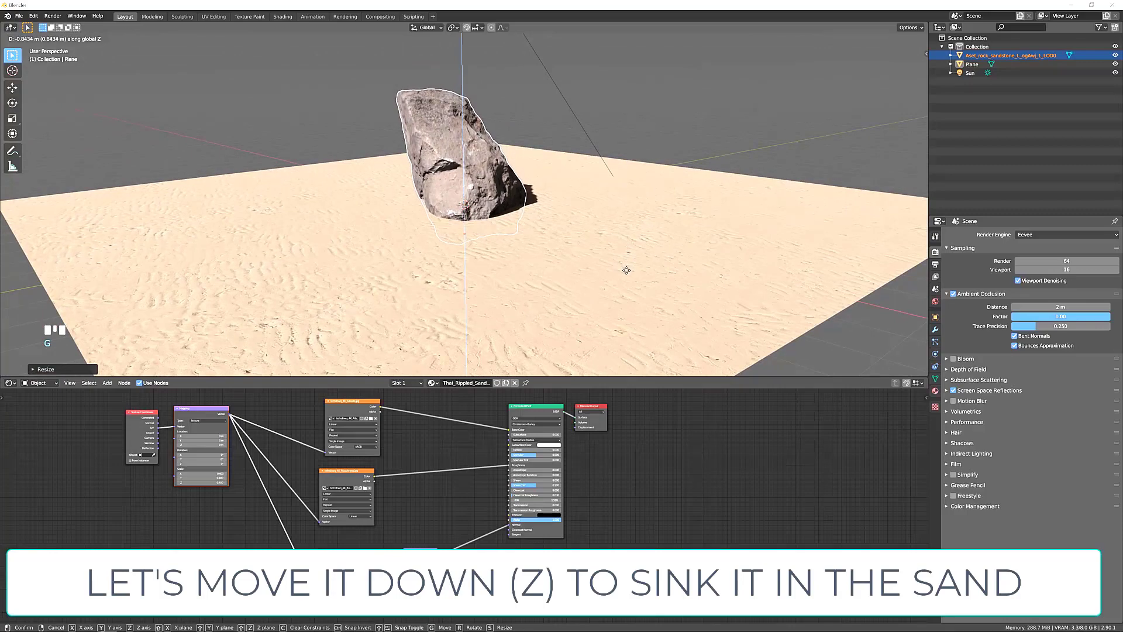
pyautogui.click(627, 270)
# Create a dynamic blend with the Blendit add-on, using the plane as blend source and the rock as the object to blend.
pyautogui.moveTo(539, 258); pyautogui.dragTo(626, 251, button='middle')
pyautogui.scroll(2, 597, 255)
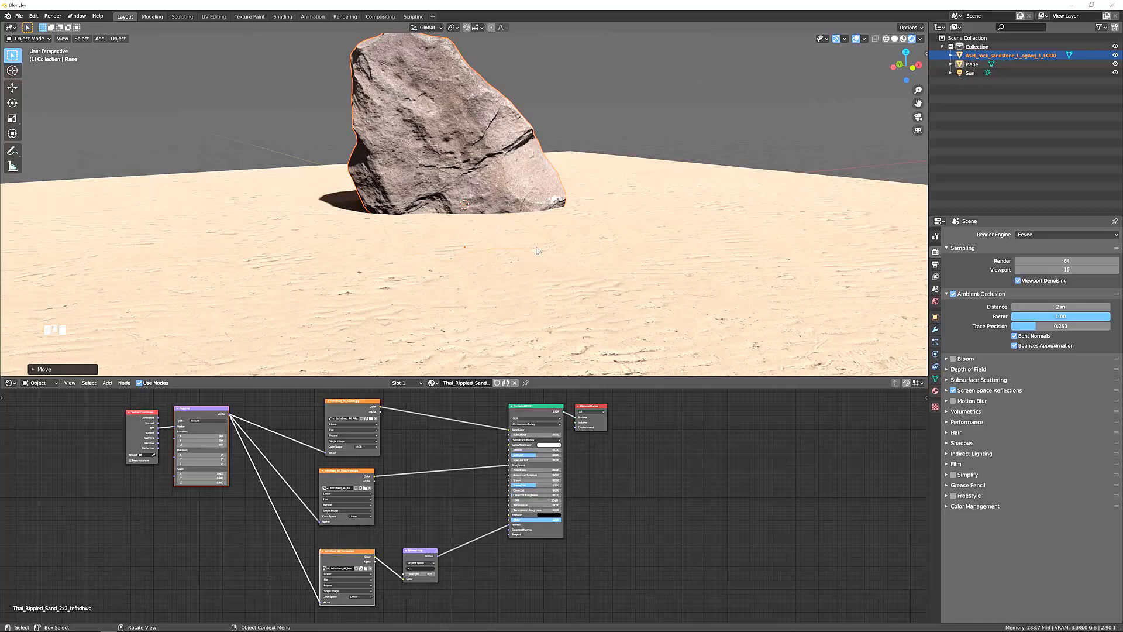
pyautogui.press('n')
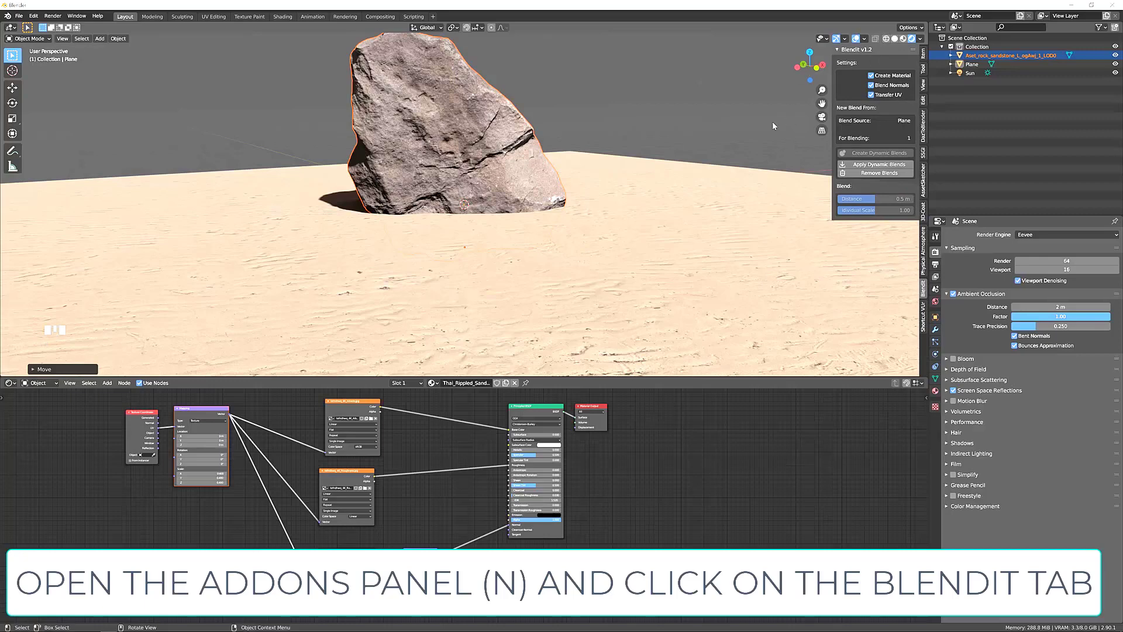
pyautogui.click(612, 136)
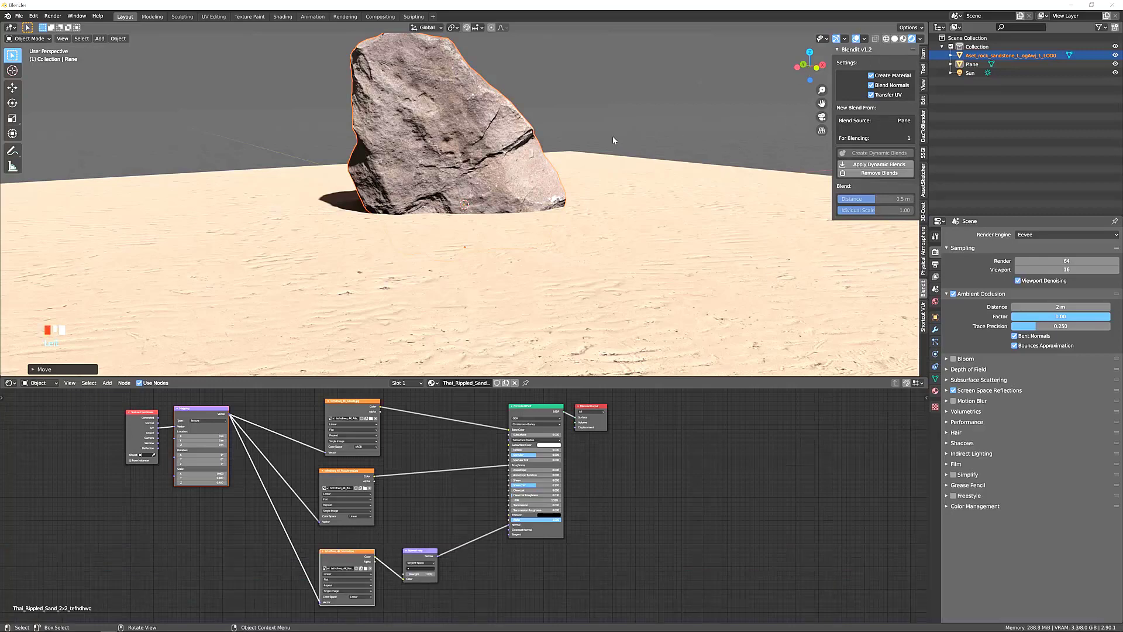
pyautogui.click(456, 122)
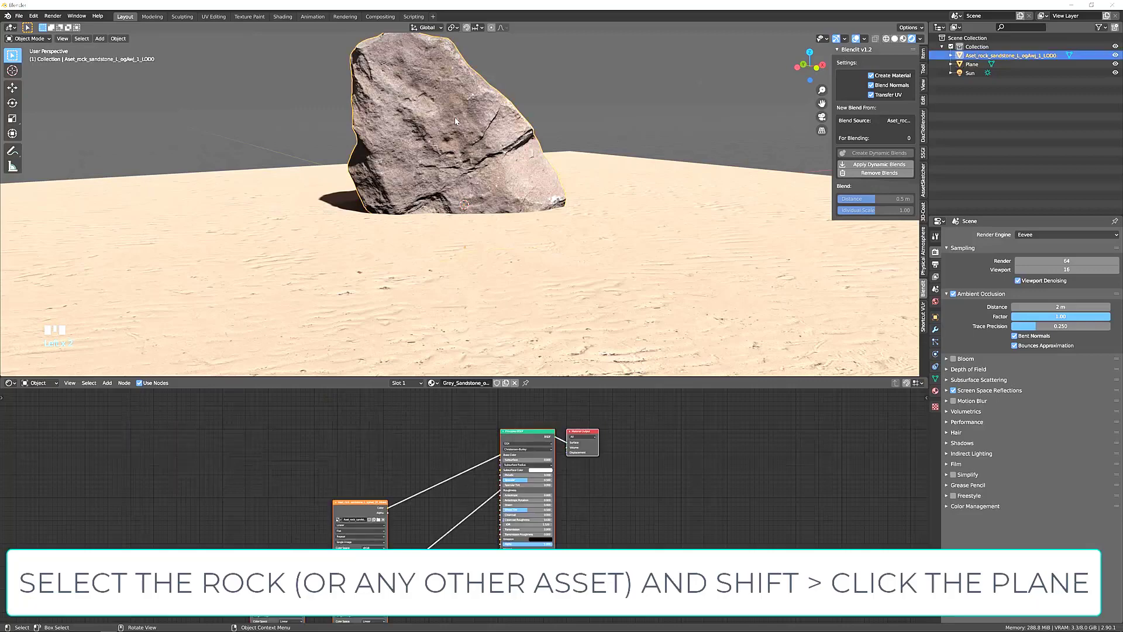
pyautogui.keyDown('shift'); pyautogui.click(636, 222); pyautogui.keyUp('shift')
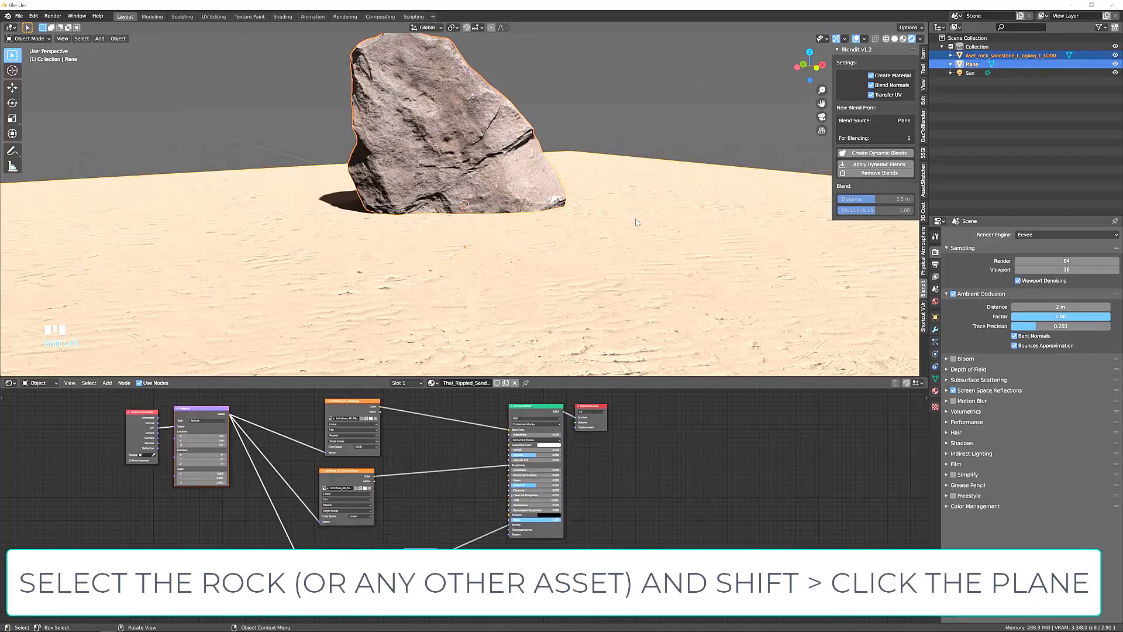
pyautogui.click(874, 154)
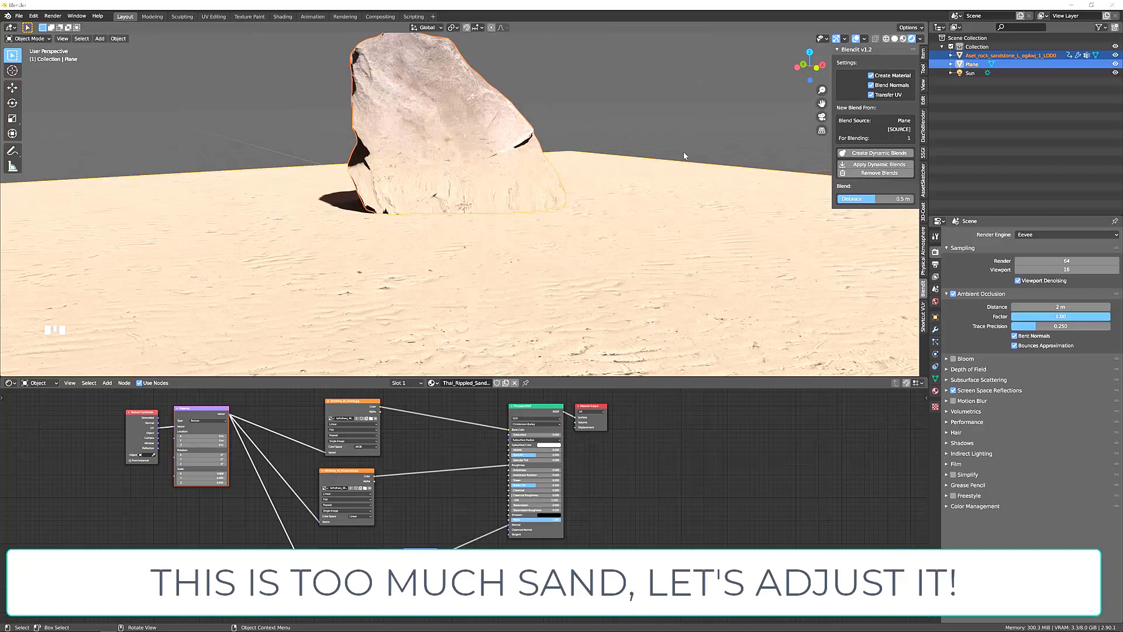
# Select only the rock and lower its Blendit blend distance to about 0.057 m.
pyautogui.click(606, 90)
pyautogui.click(508, 120)
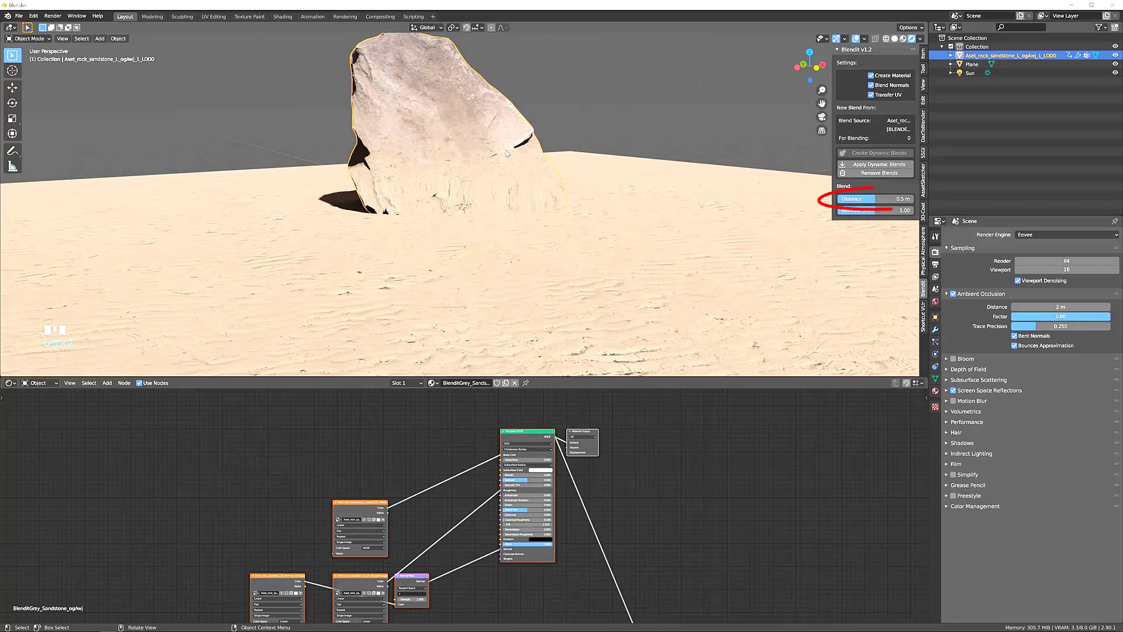
pyautogui.moveTo(872, 200); pyautogui.dragTo(834, 200)
pyautogui.click(713, 139)
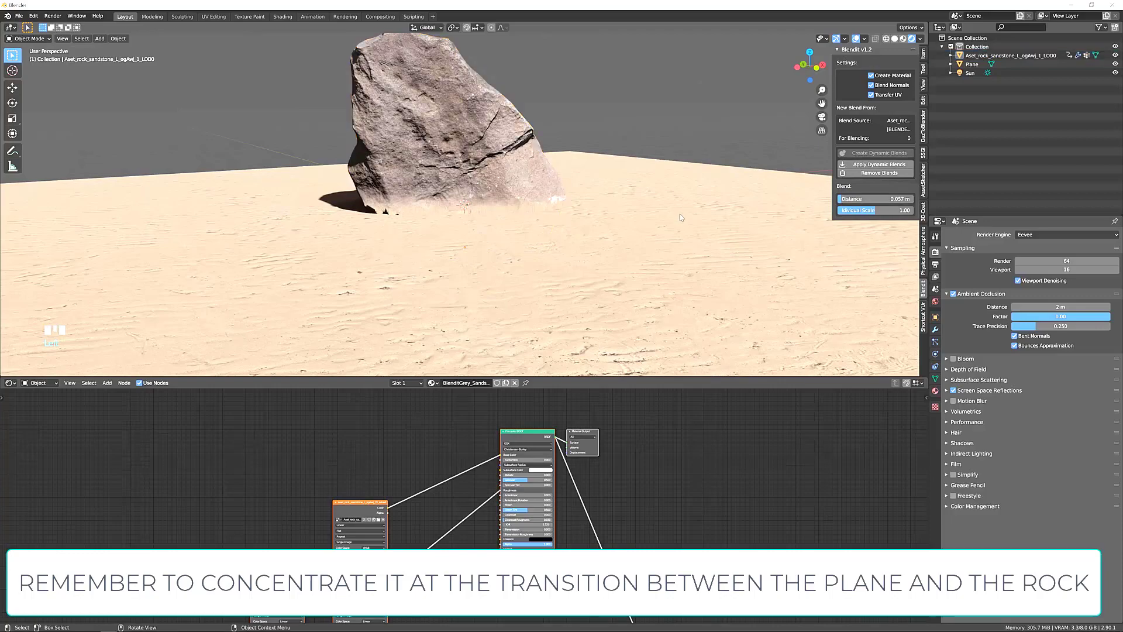
# Set the rock's individual blend scale to 1.14 in the Blendit settings.
pyautogui.moveTo(679, 242); pyautogui.dragTo(647, 236, button='middle')
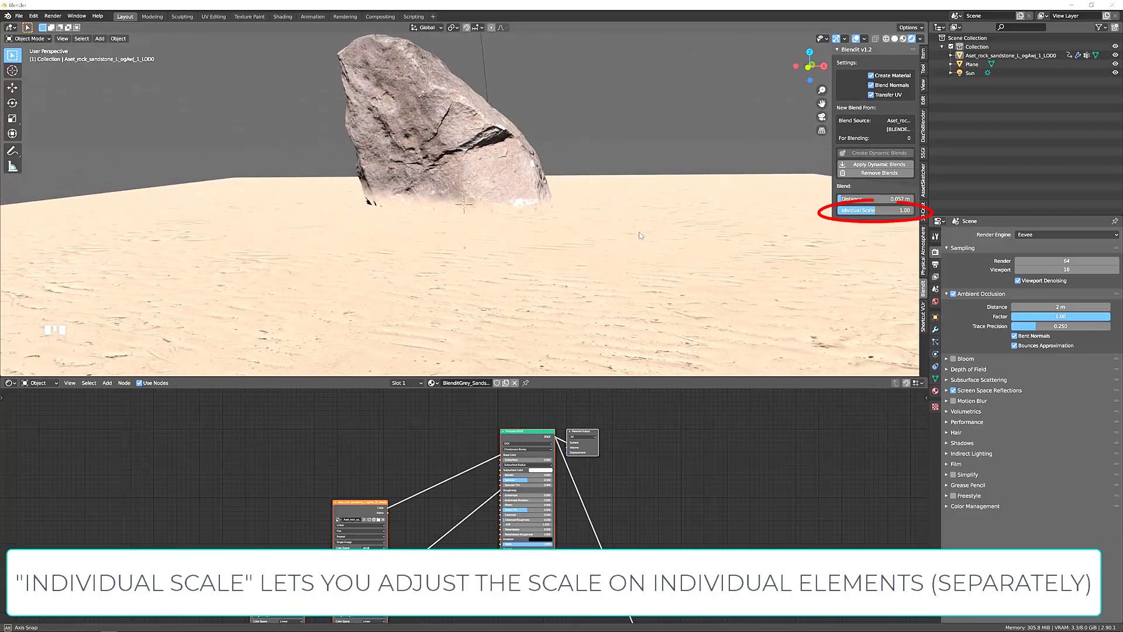
pyautogui.moveTo(869, 215)
pyautogui.mouseDown()
pyautogui.moveTo(877, 210)
pyautogui.moveTo(830, 210)
pyautogui.moveTo(873, 210)
pyautogui.mouseUp()
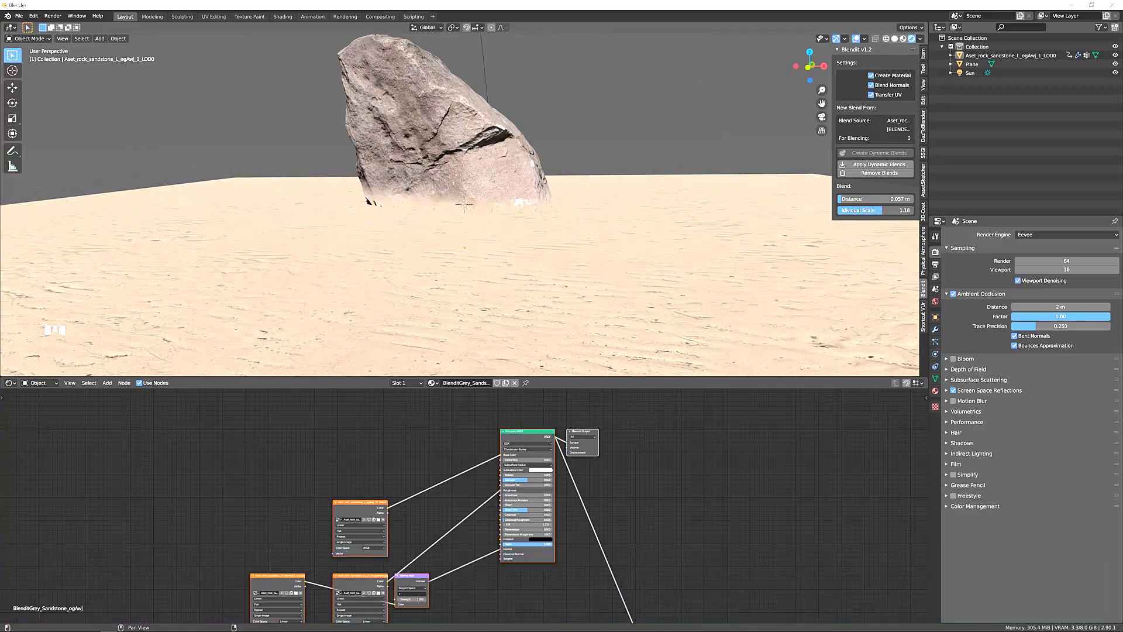
pyautogui.moveTo(879, 214); pyautogui.dragTo(485, 149, button='middle')
# Lower the blended rock farther along Z until only its upper part rises above the sand.
pyautogui.click(507, 181)
pyautogui.press('g')
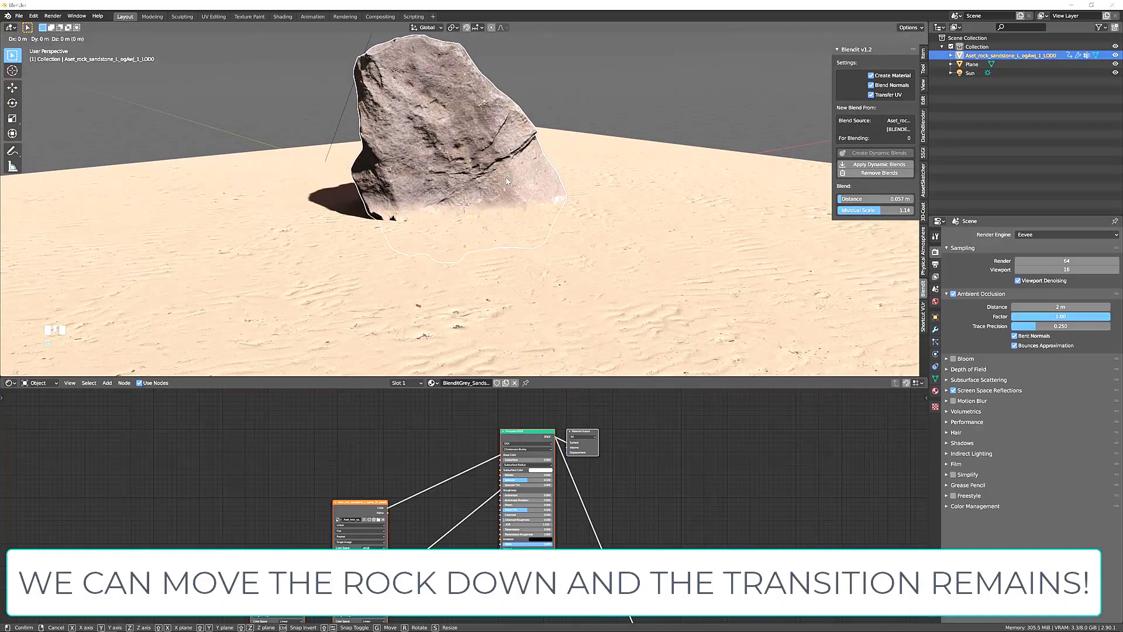
pyautogui.press('z')
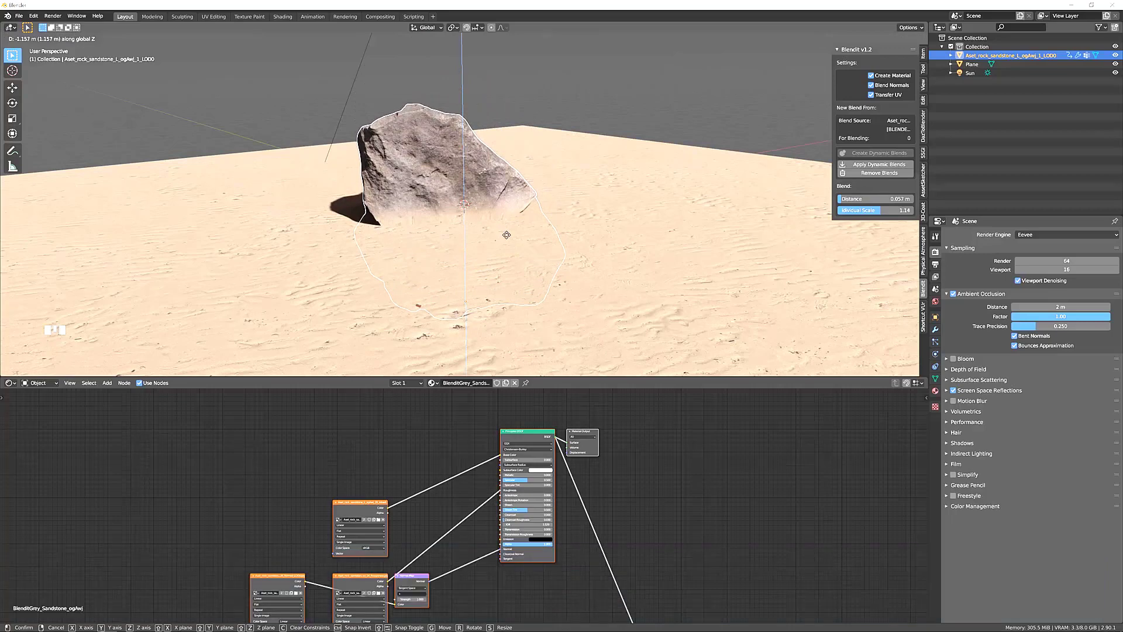
pyautogui.click(509, 245)
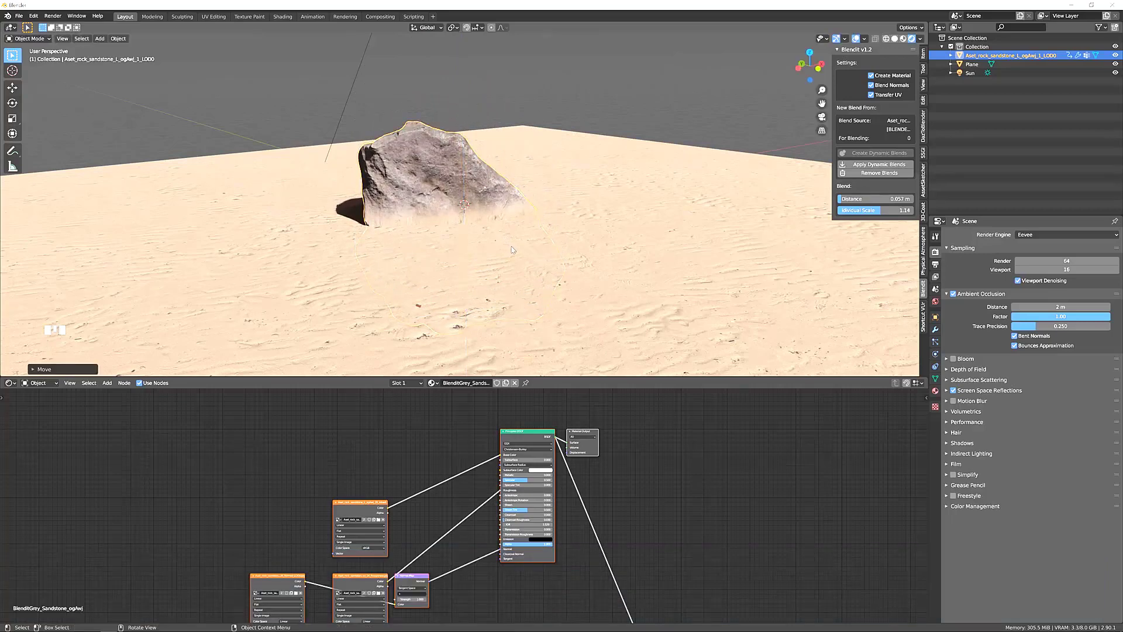
# Duplicate the blended rock and place the copy about 5 m away, keeping its height locked.
pyautogui.moveTo(509, 244); pyautogui.dragTo(459, 225, button='middle')
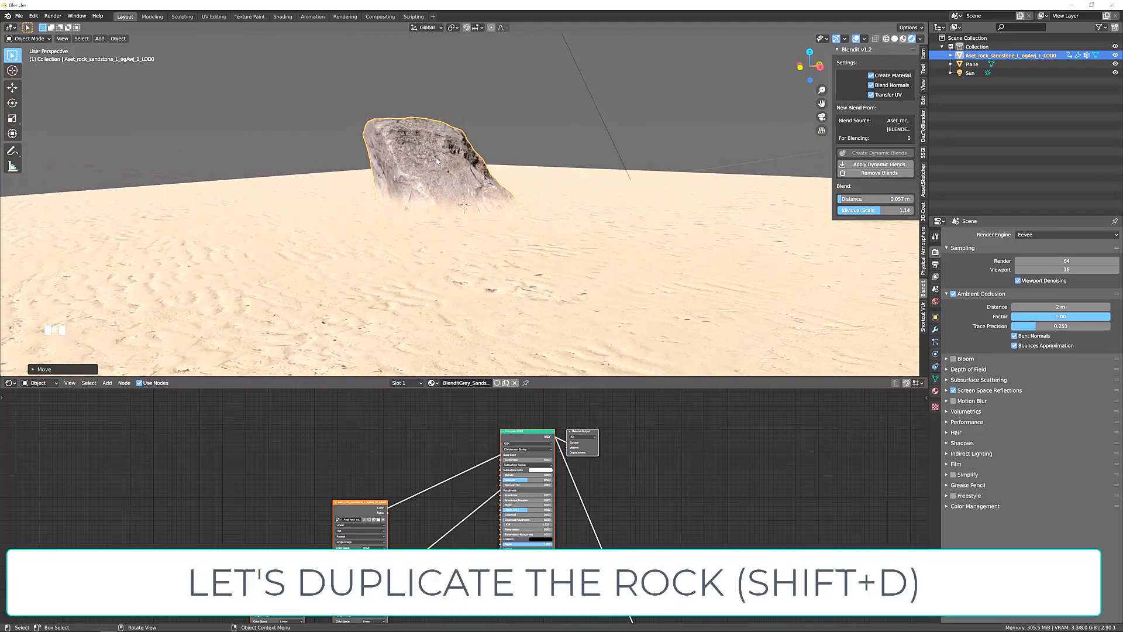
pyautogui.hotkey('shift', 'd')
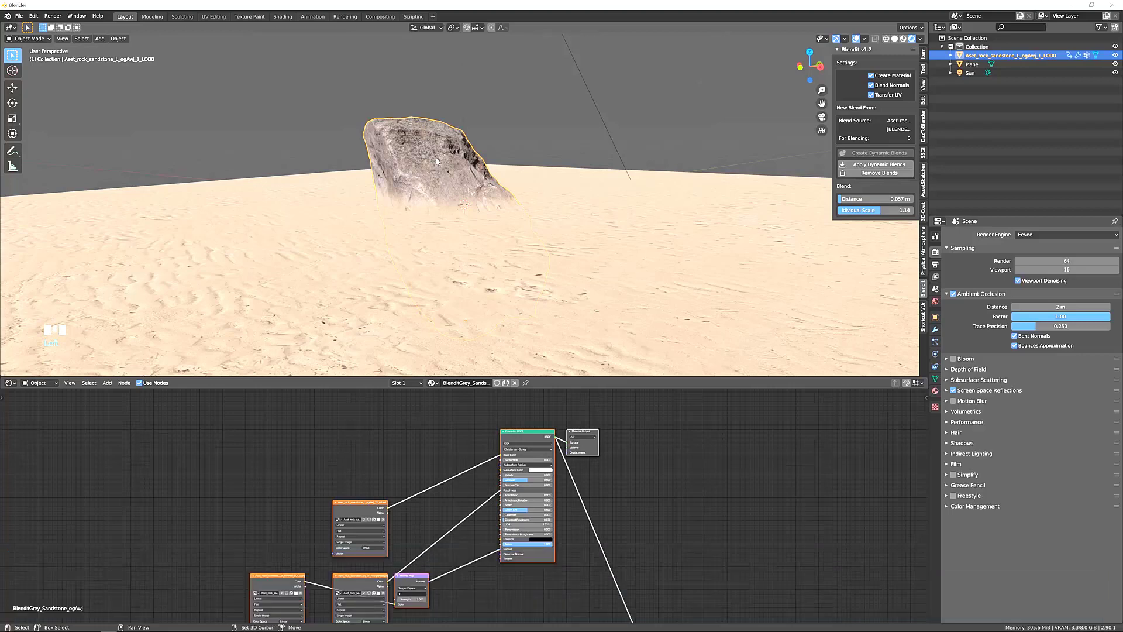
pyautogui.hotkey('shift', 'd')
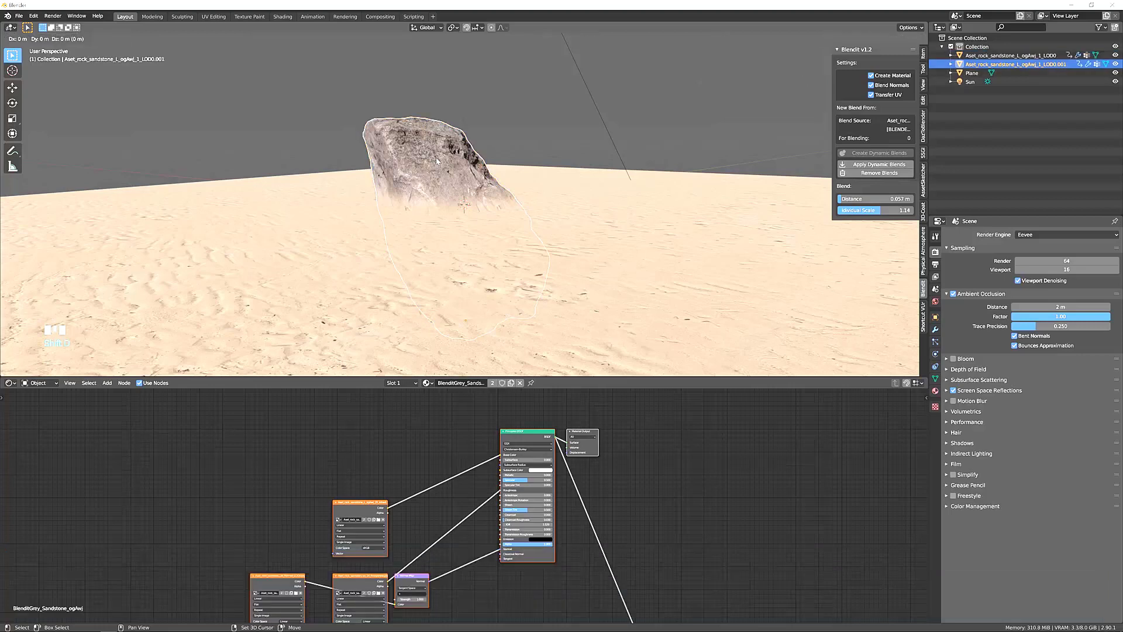
pyautogui.hotkey('shift', 'z')
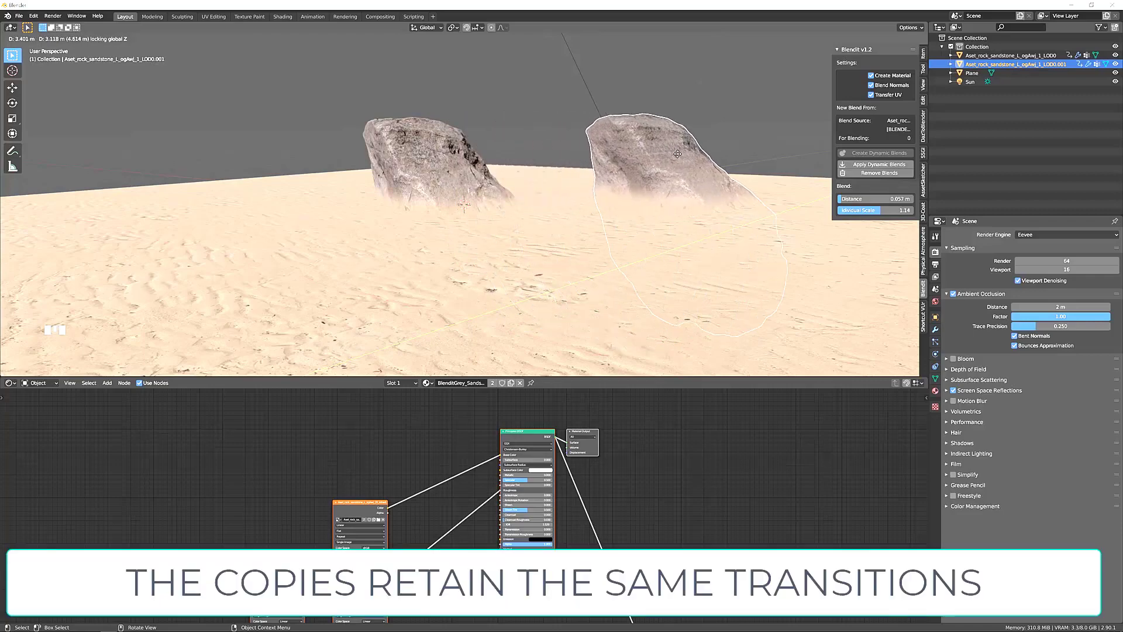
pyautogui.click(683, 144)
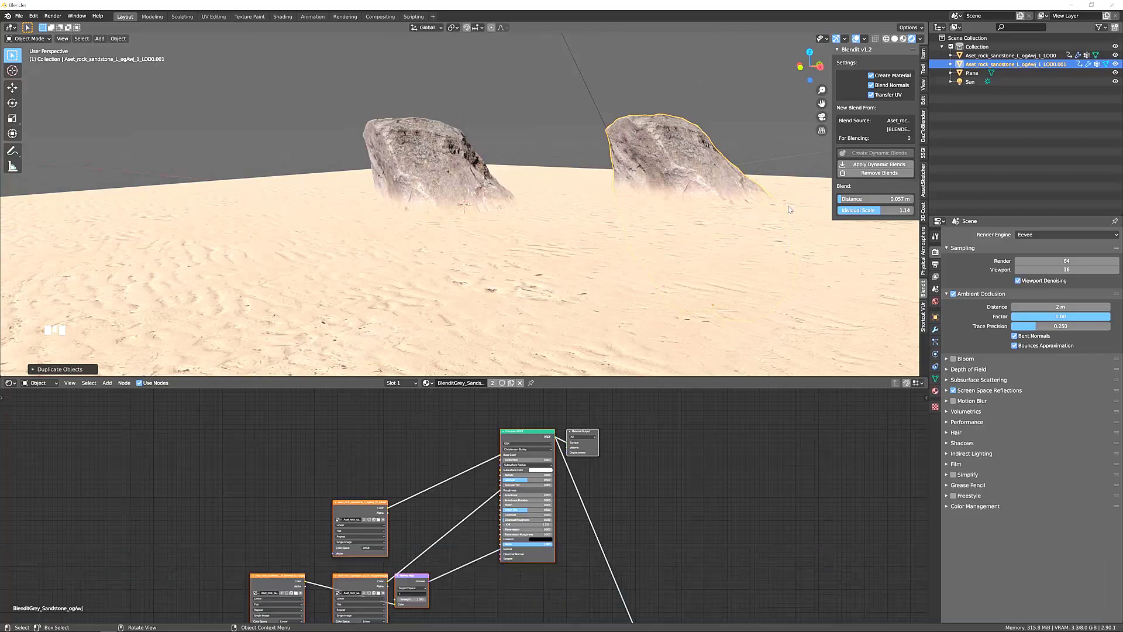
# Rotate the copied rock about the global Y axis and raise it about 0.47 m along Z.
pyautogui.press('r')
pyautogui.press('y')
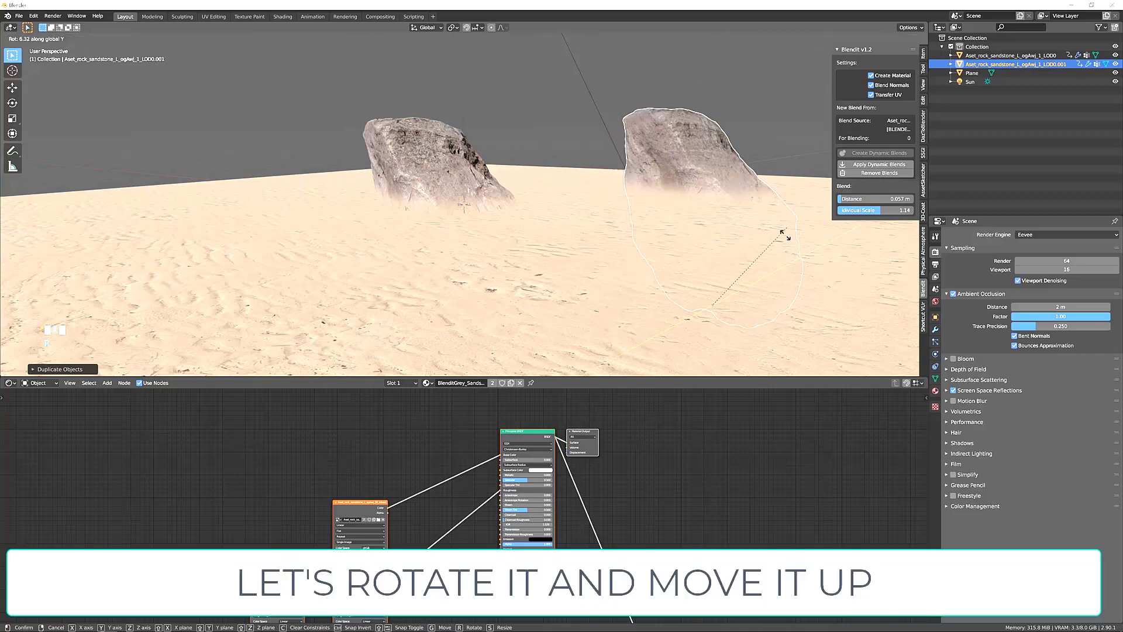
pyautogui.click(780, 265)
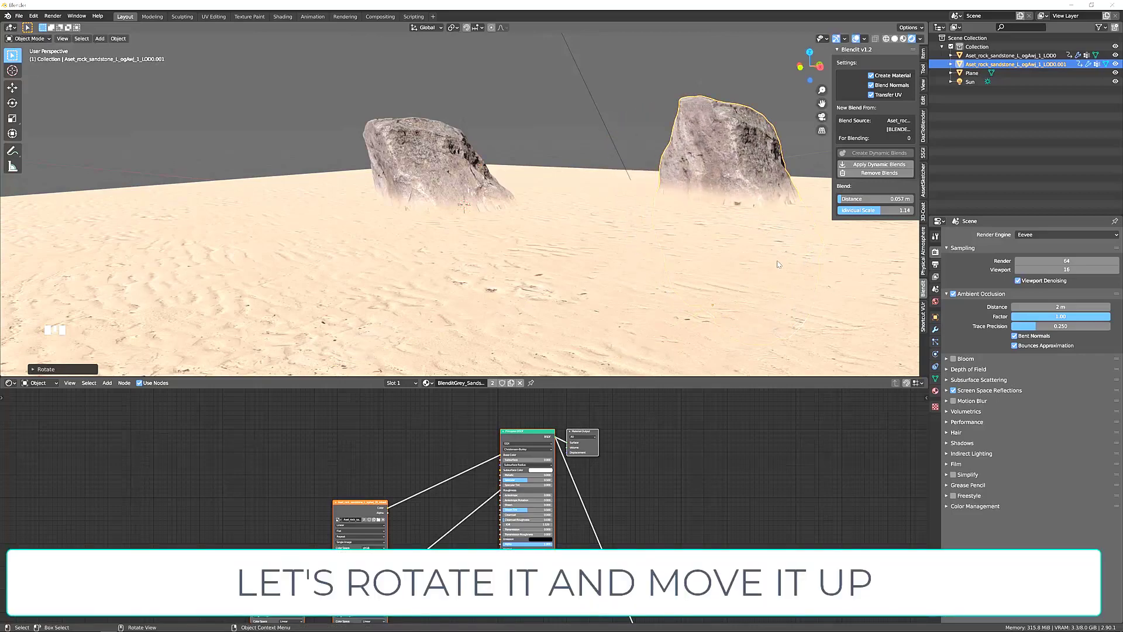
pyautogui.press('g')
pyautogui.press('z')
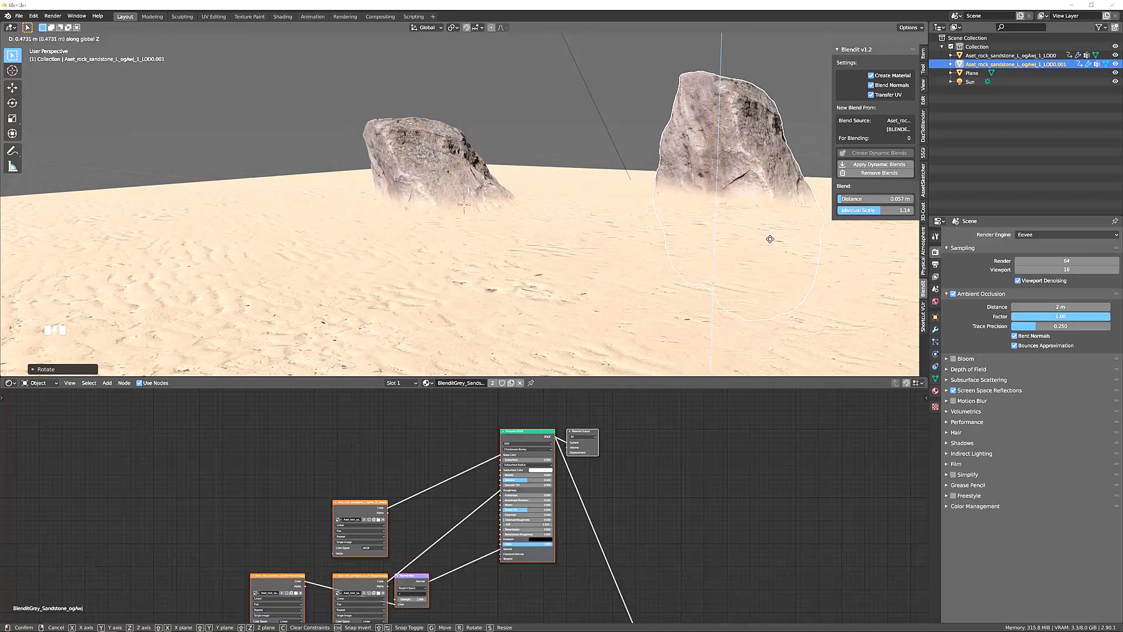
pyautogui.click(770, 239)
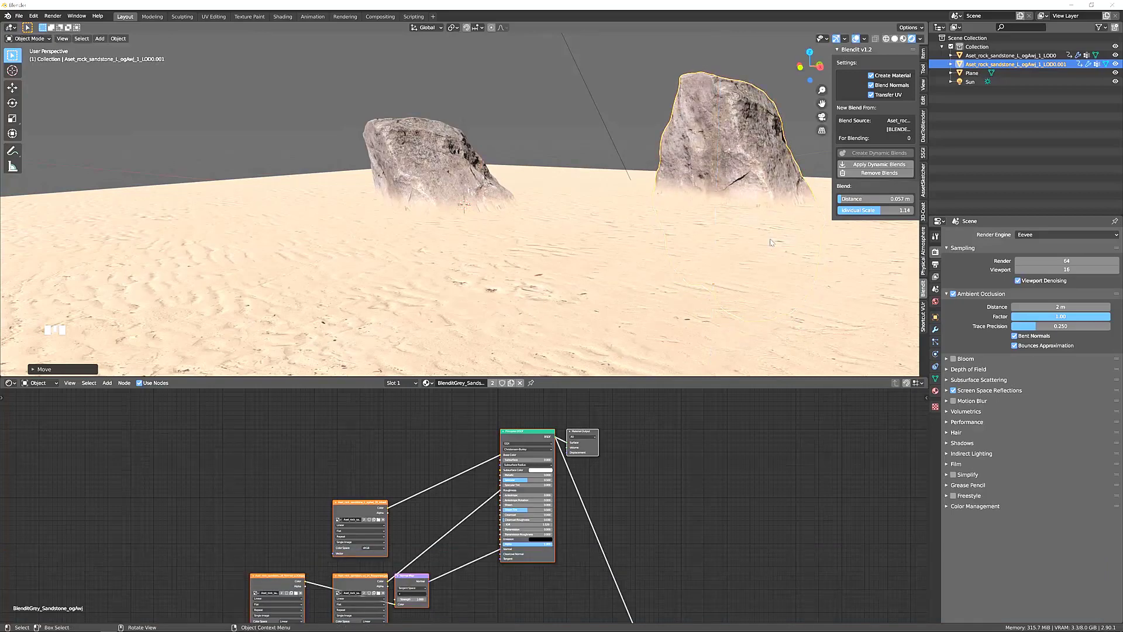
# Duplicate the original rock once more and lower the new copy about 1.4 m along Z.
pyautogui.moveTo(771, 253); pyautogui.dragTo(603, 234, button='middle')
pyautogui.click(456, 192)
pyautogui.hotkey('shift', 'd')
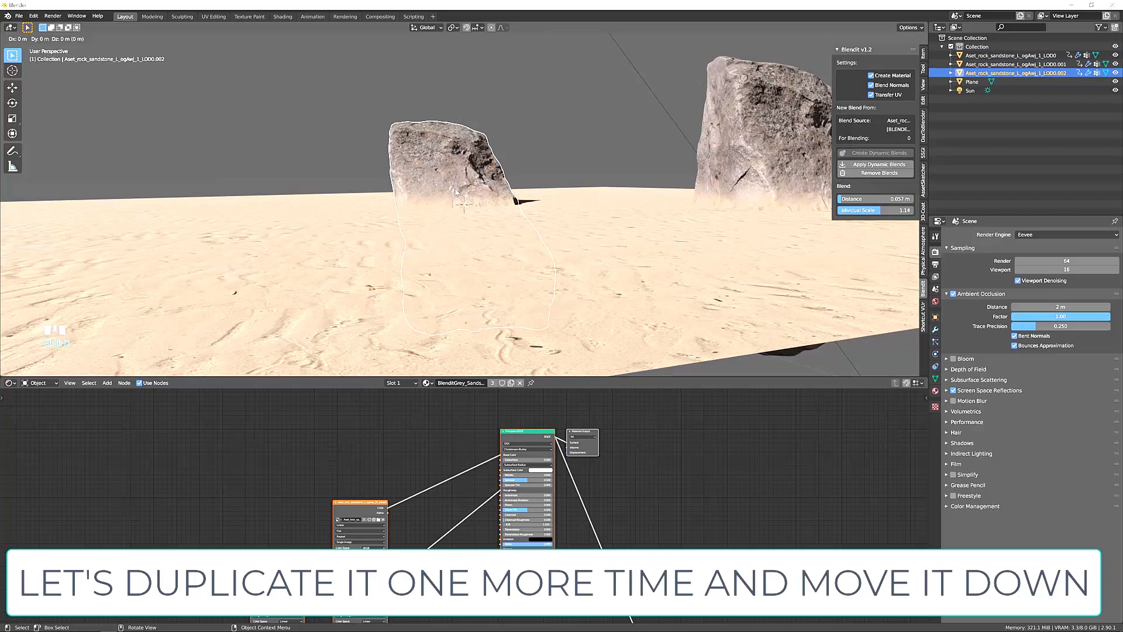
pyautogui.press('z')
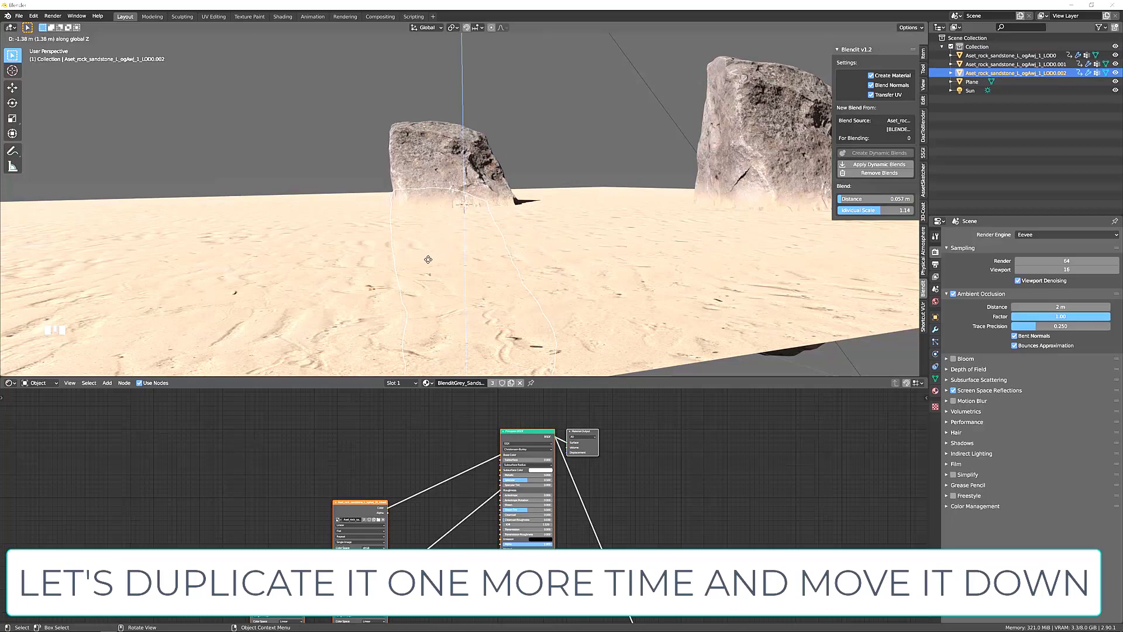
pyautogui.click(429, 259)
# Tilt the lowered copy about 9 degrees around X, shift it horizontally about 1.8 m beside the original rock, and deselect it.
pyautogui.press('g')
pyautogui.hotkey('shift', 'z')
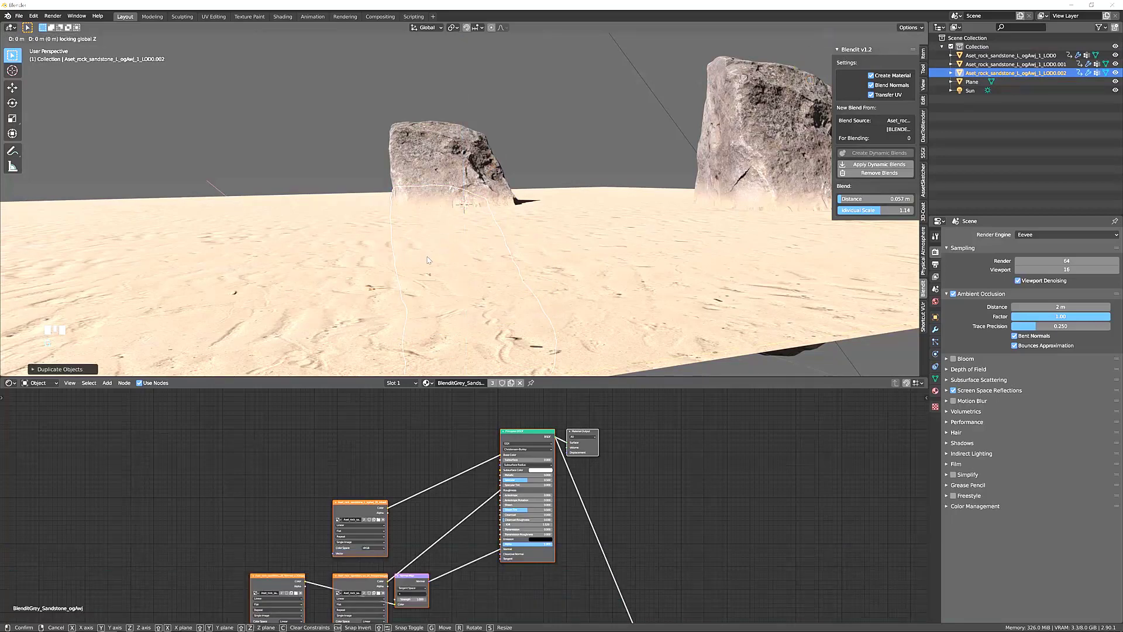
pyautogui.click(432, 280)
pyautogui.press('r')
pyautogui.press('x')
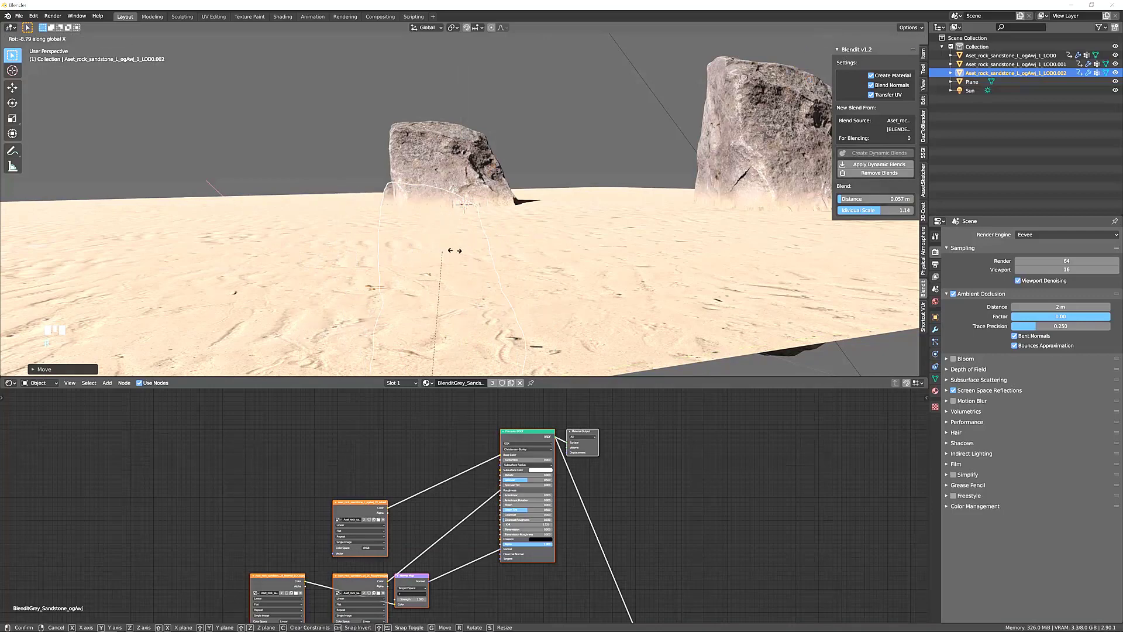
pyautogui.click(450, 252)
pyautogui.press('g')
pyautogui.hotkey('shift', 'z')
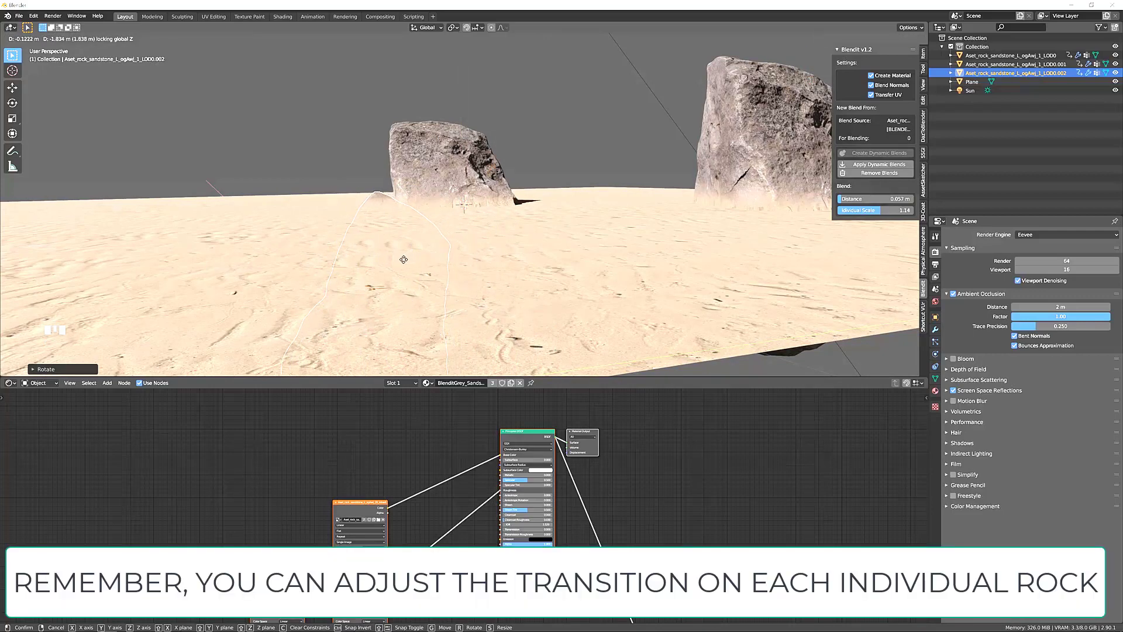
pyautogui.click(403, 259)
pyautogui.click(343, 175)
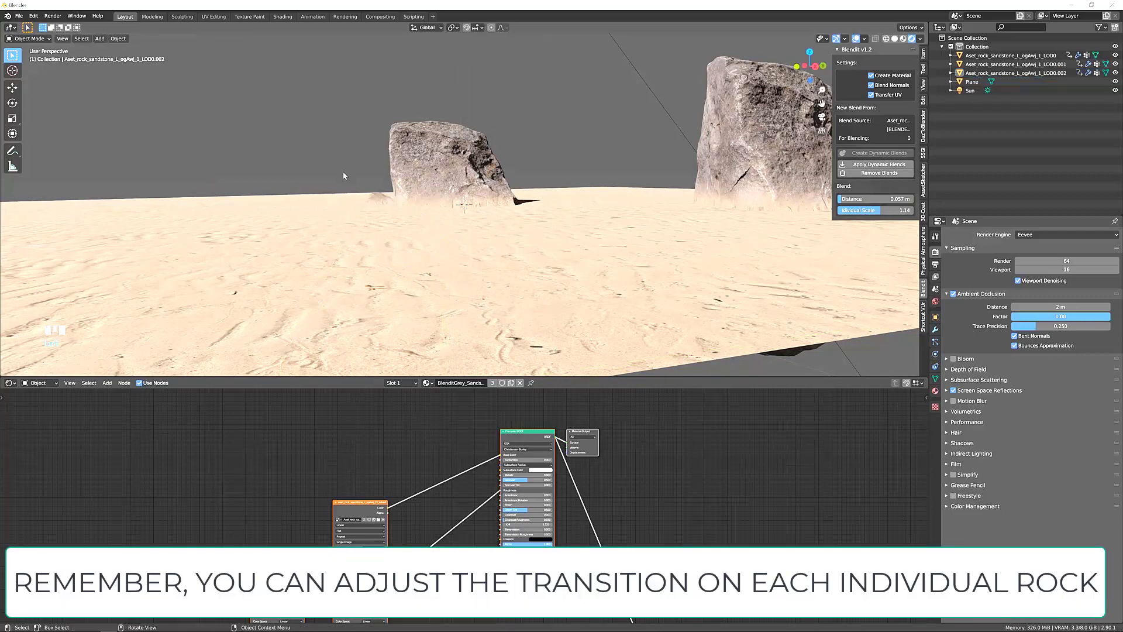
pyautogui.moveTo(344, 175); pyautogui.dragTo(500, 273, button='middle')
pyautogui.scroll(4, 403, 252)
pyautogui.scroll(-2, 410, 257)
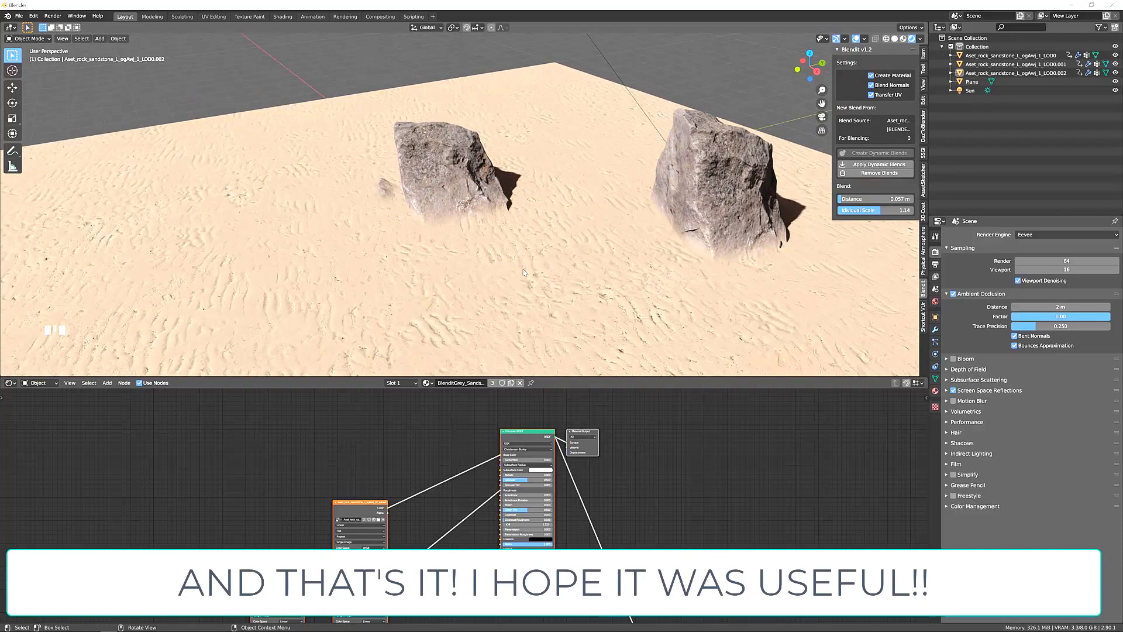
pyautogui.moveTo(524, 272); pyautogui.dragTo(543, 270, button='middle')
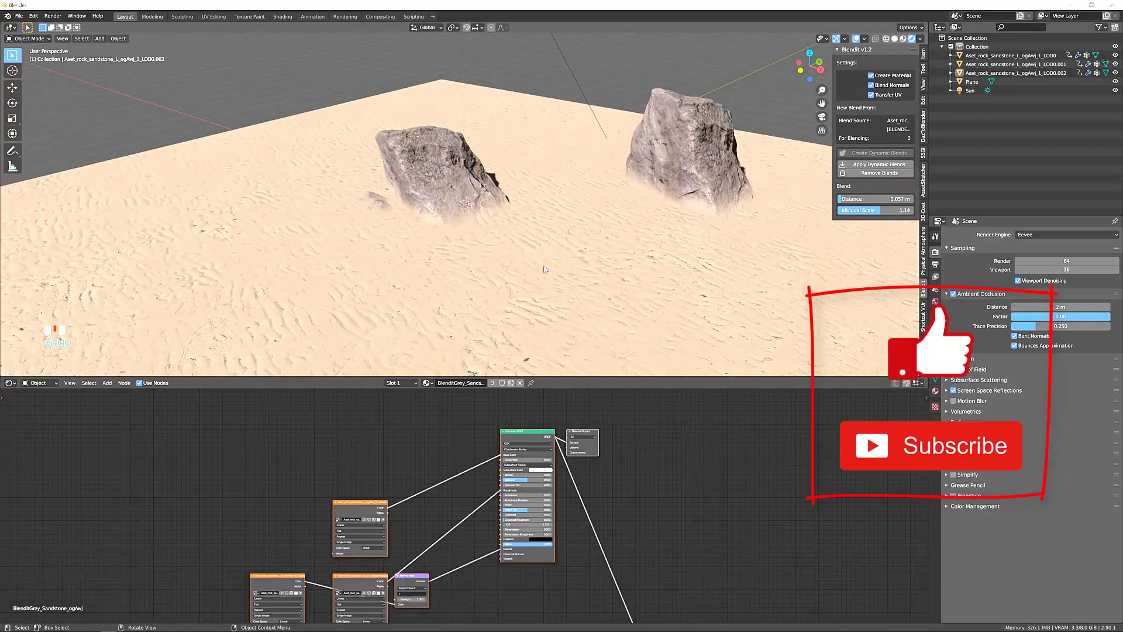